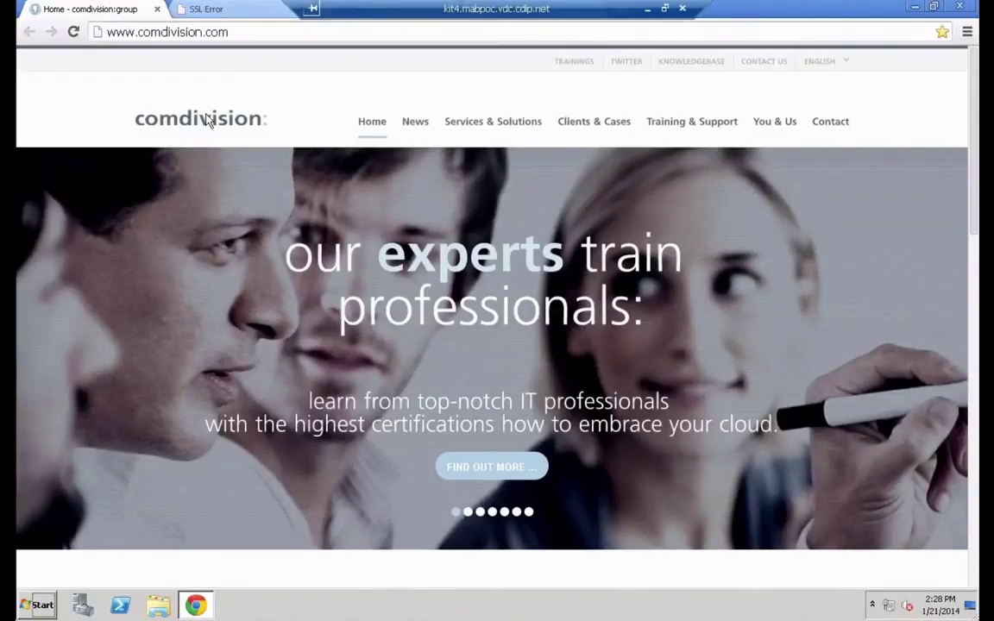
Bypass Chrome's untrusted-certificate warning on the vCAC shell-ui-app portal tab
left_click(345, 31)
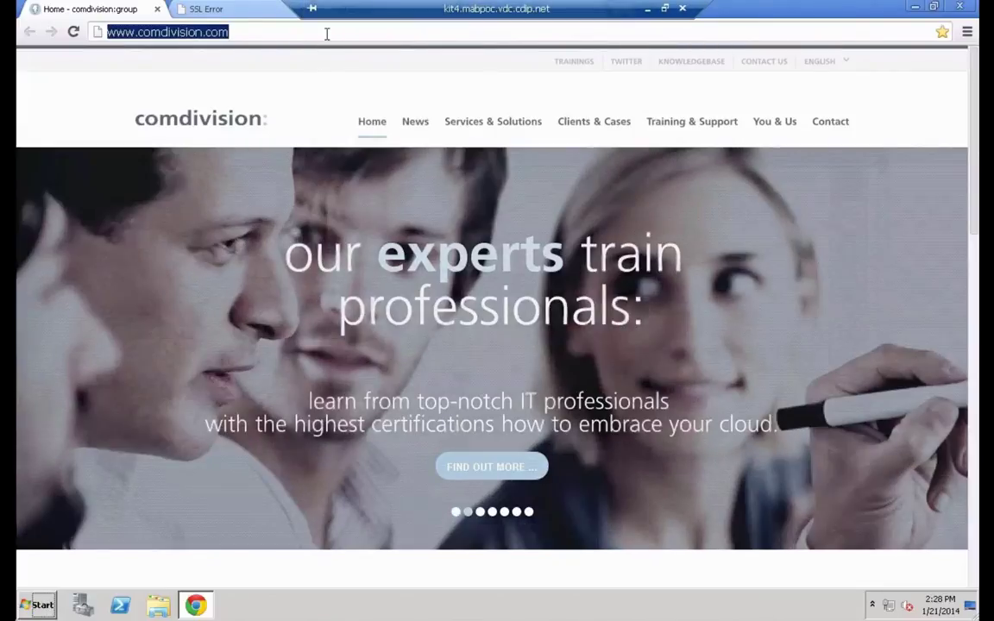
left_click(327, 32)
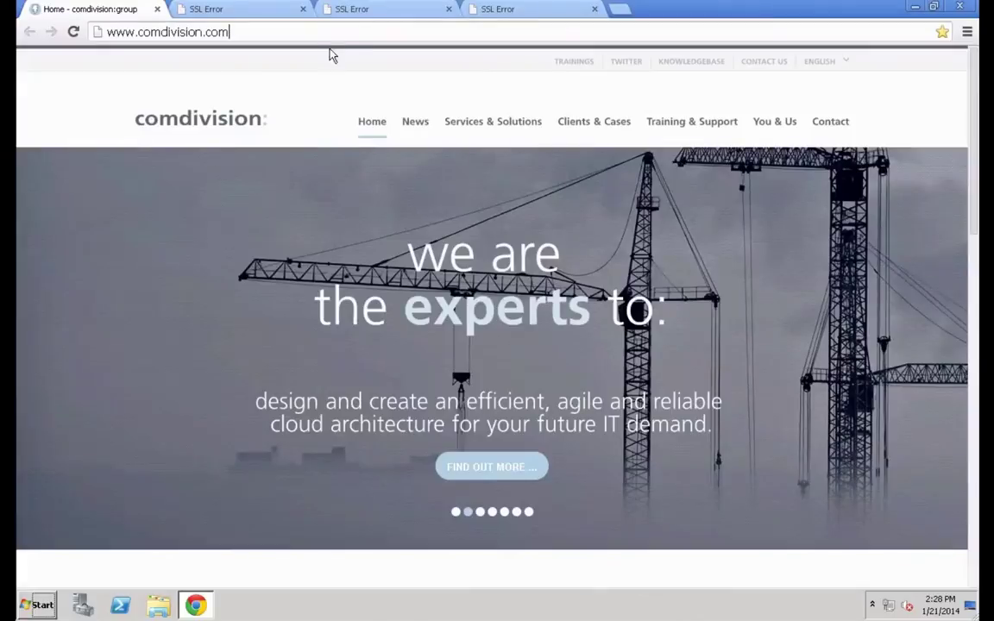
left_click(360, 13)
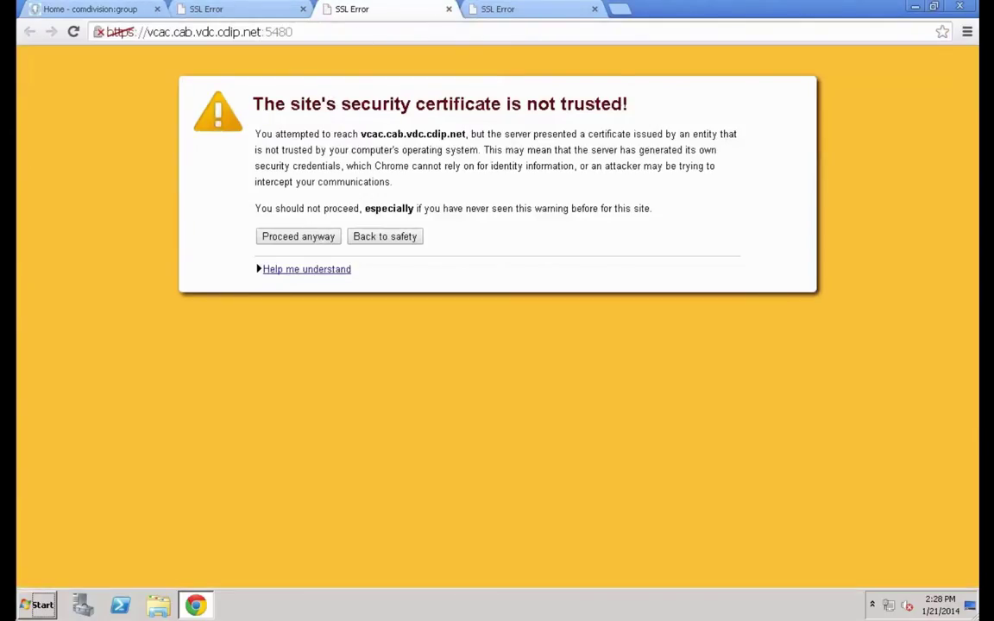
left_click(246, 17)
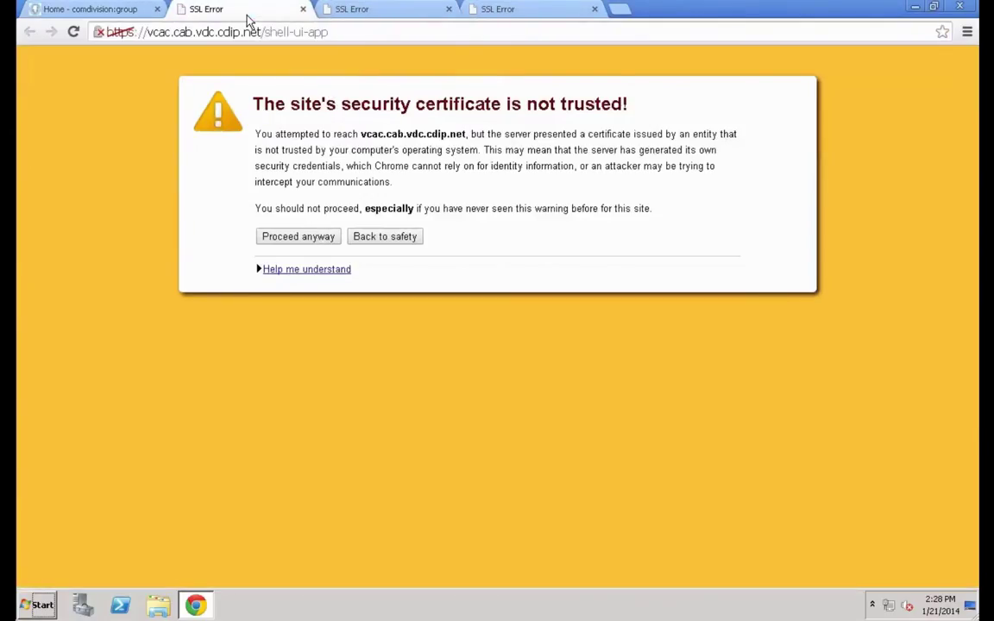
left_click(310, 242)
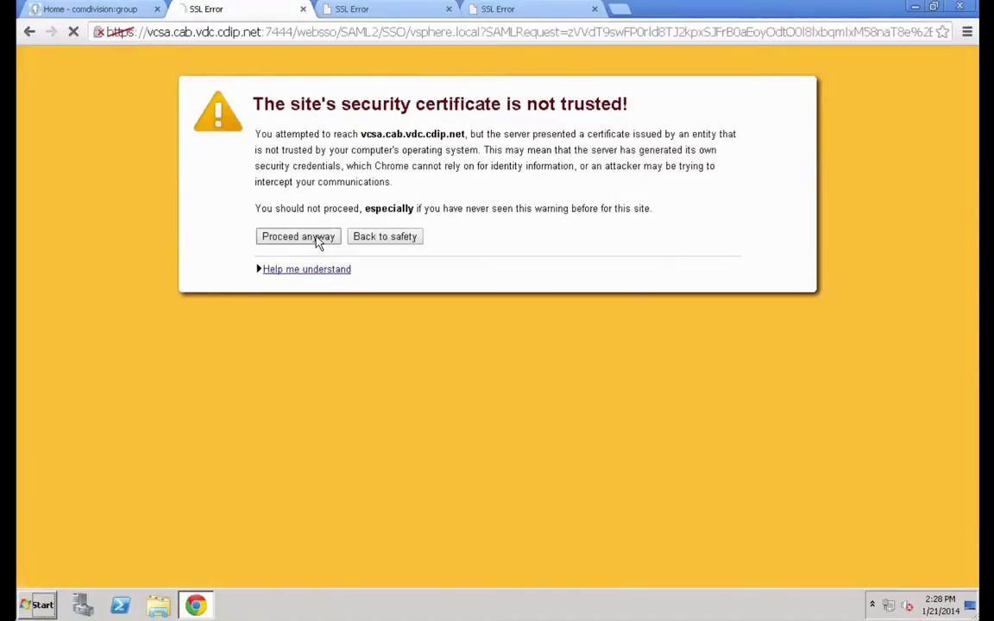
Sign in to vCloud Automation Center with the administrator user name and password
left_click(316, 240)
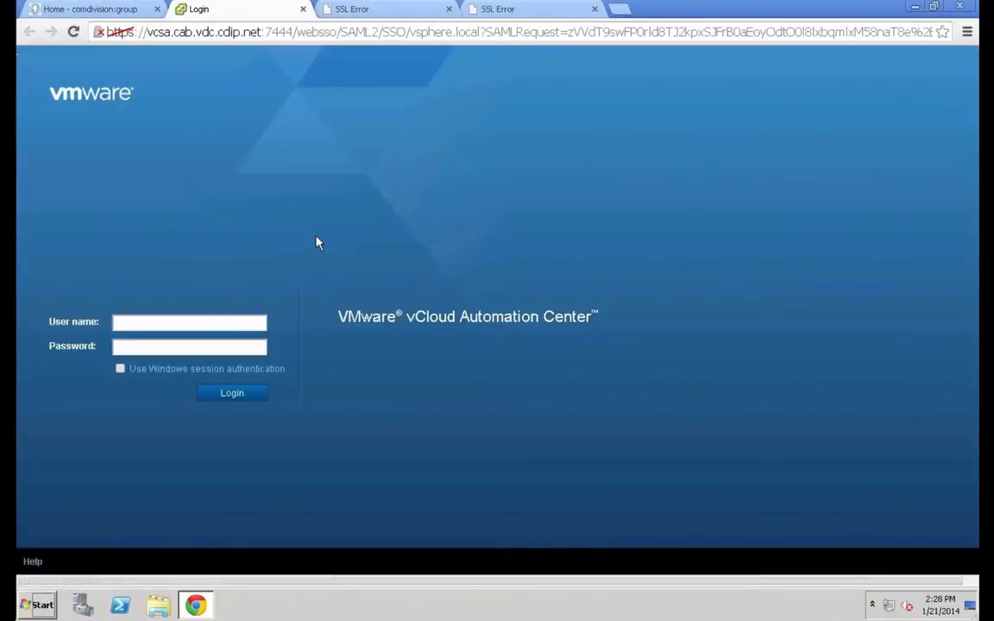
left_click(220, 321)
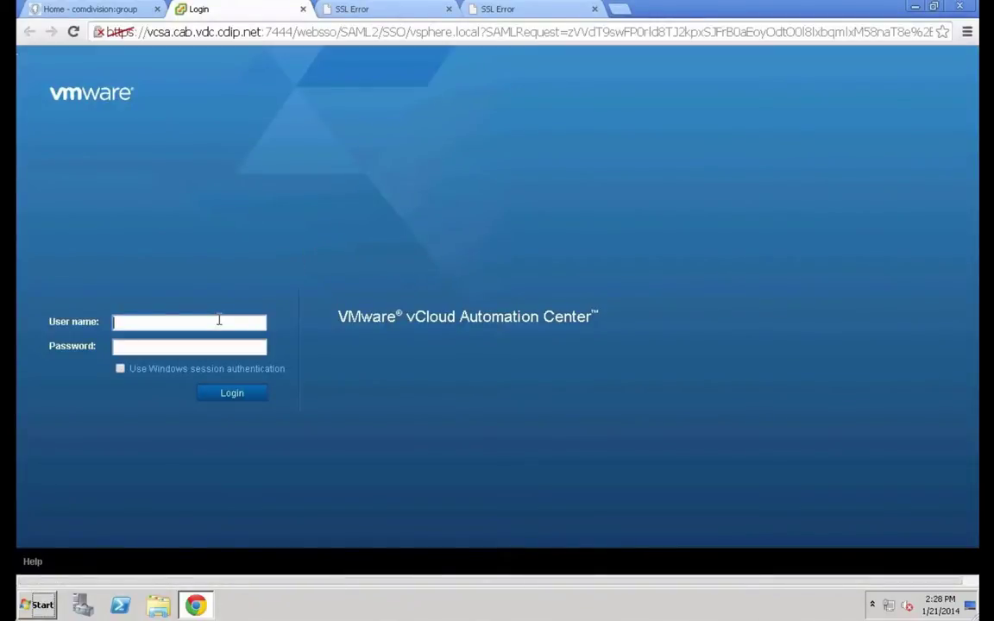
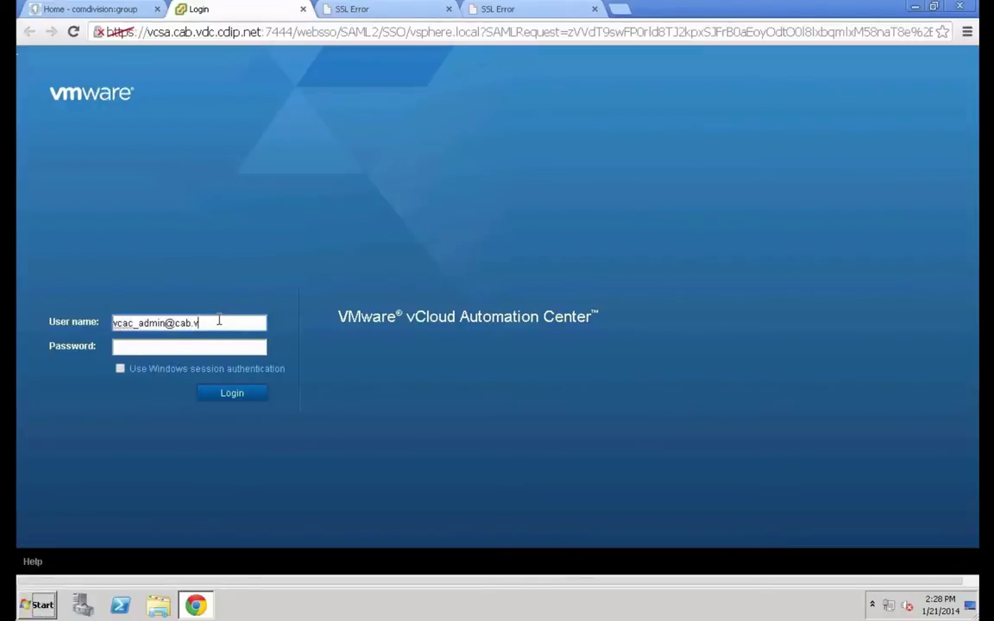
key("Tab")
type("•••")
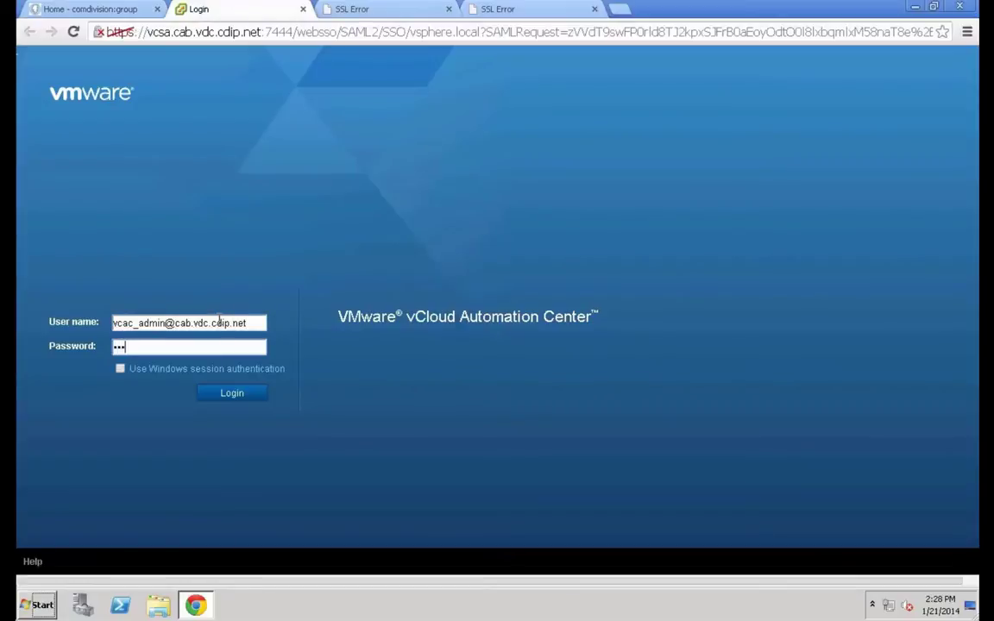
type("••••••")
left_click(238, 395)
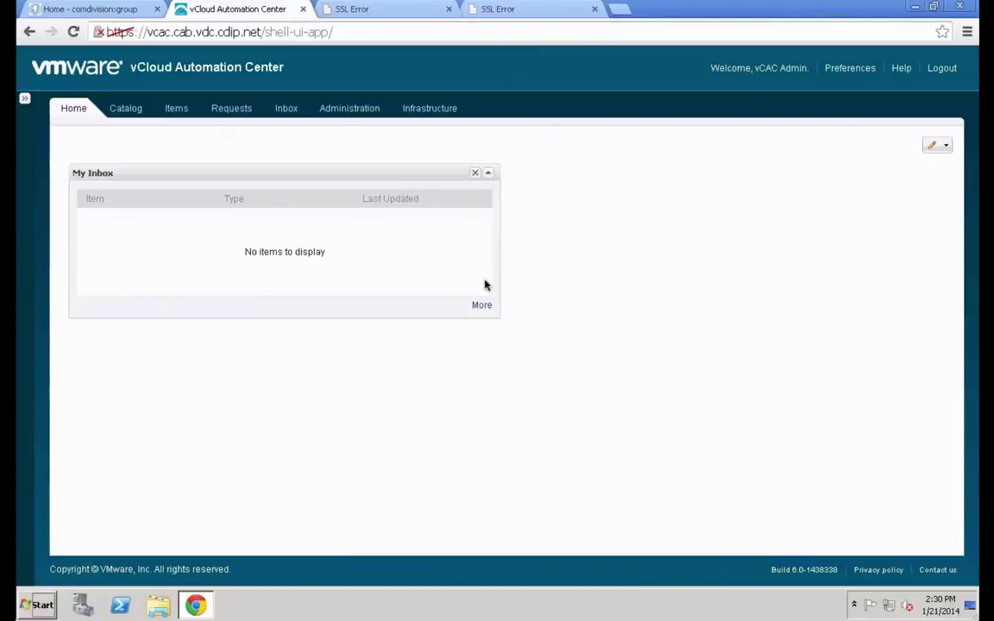
Go to Infrastructure > Groups > Business Groups to list the existing groups
left_click(439, 115)
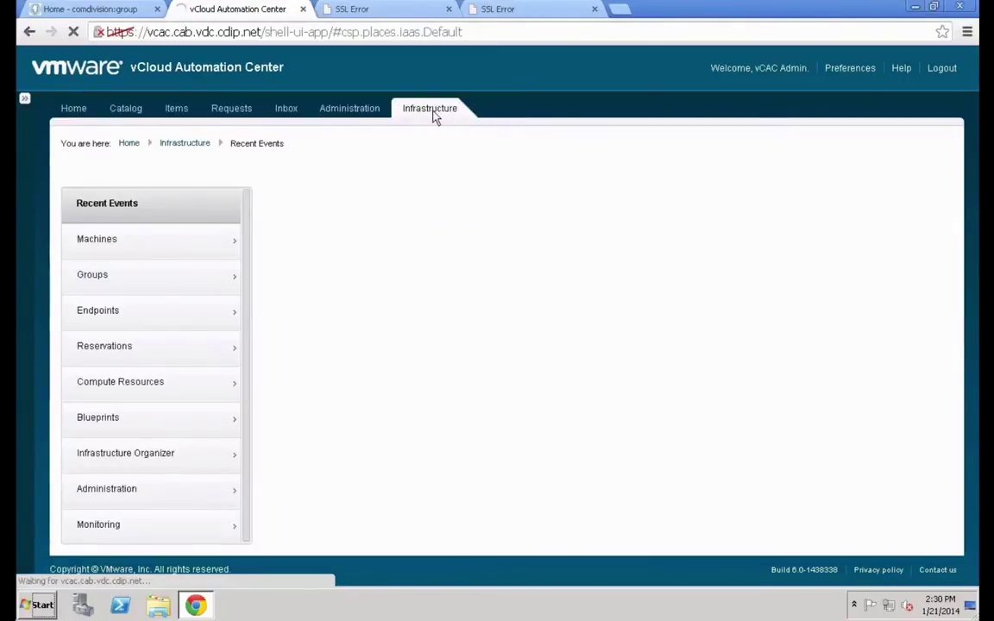
left_click(163, 290)
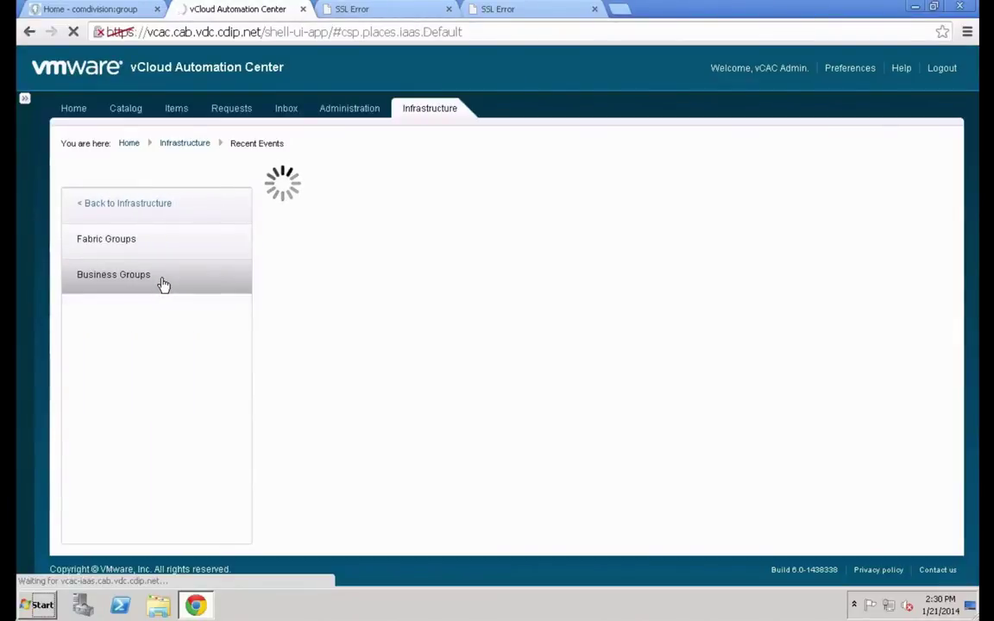
left_click(164, 285)
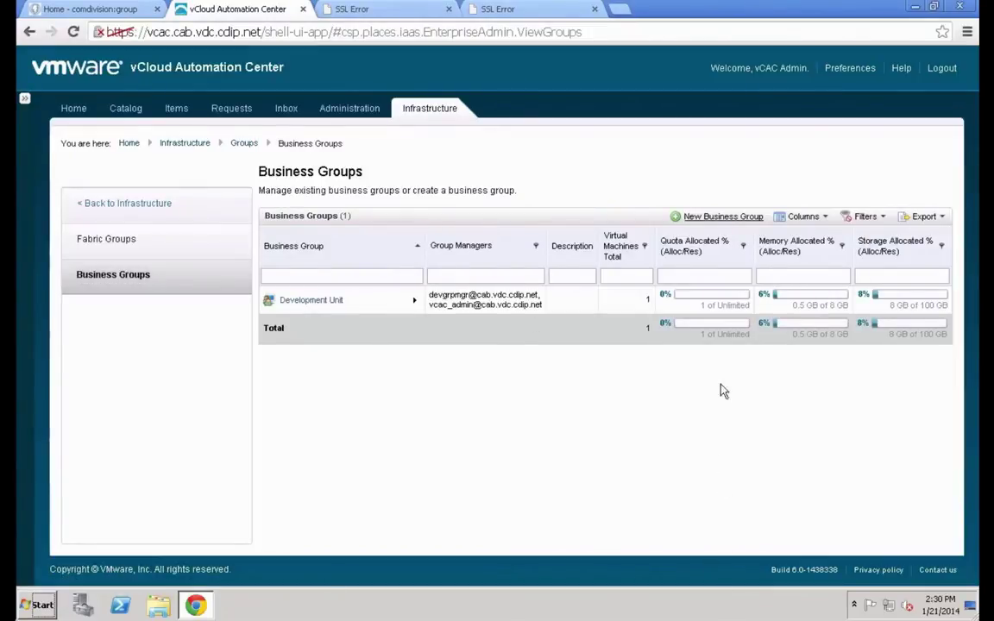
Start a new business group named 'Production Managers' without copying an existing group
left_click(725, 216)
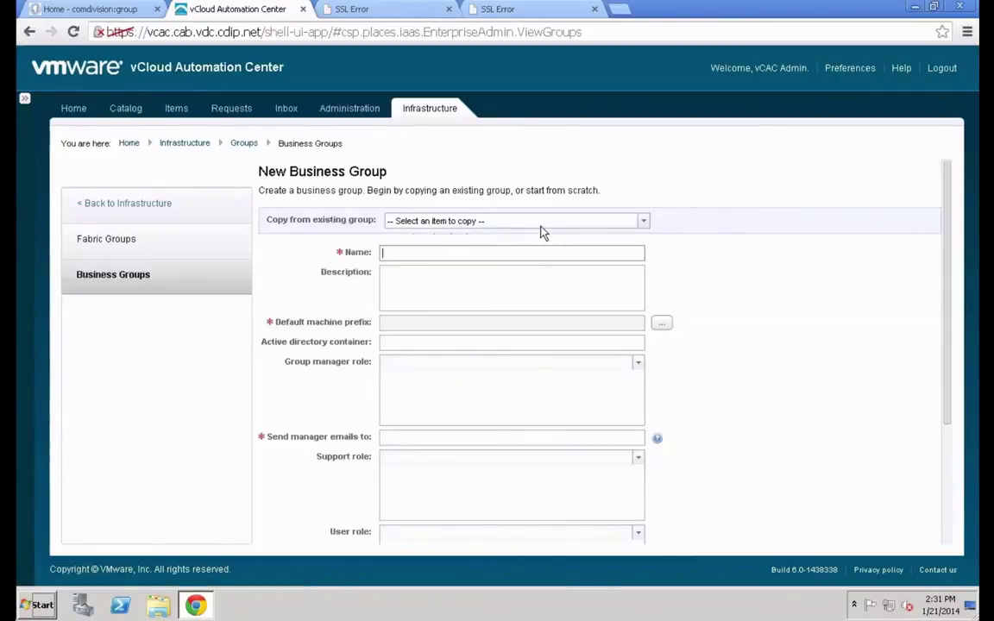
left_click(540, 223)
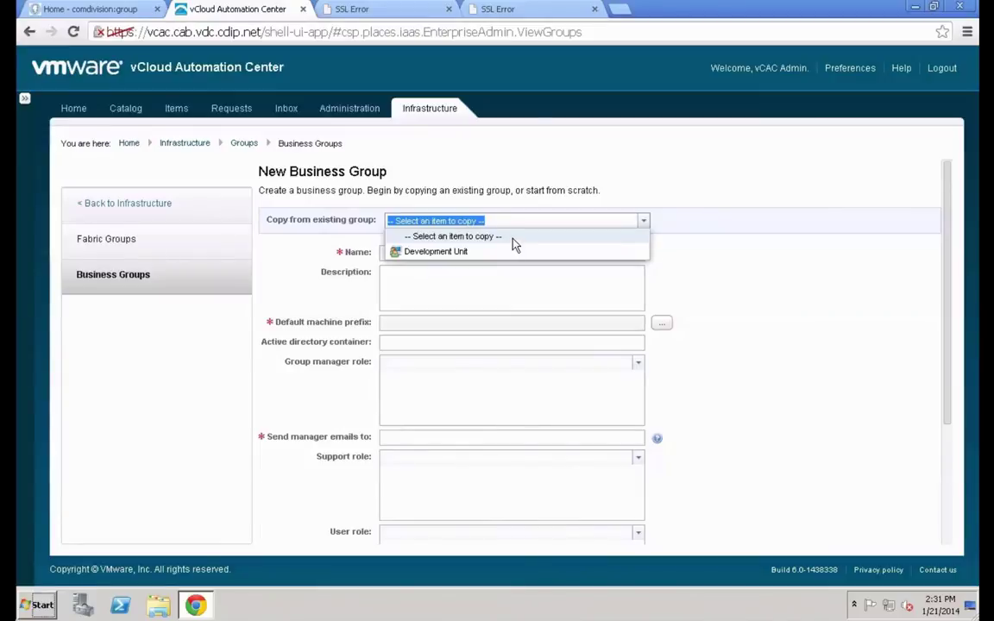
left_click(513, 241)
left_click(516, 252)
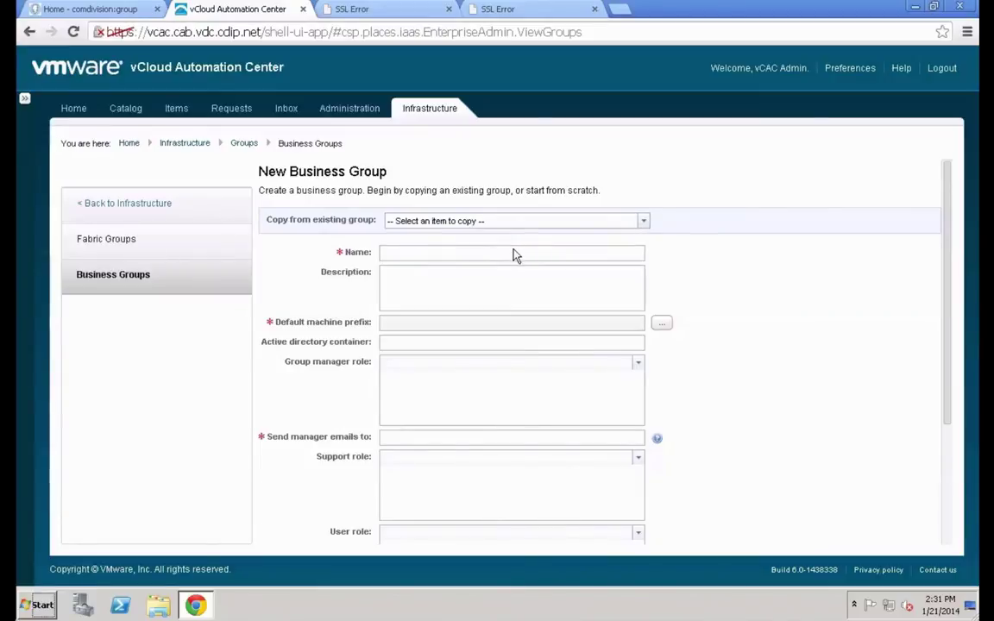
left_click(514, 250)
type("Produc")
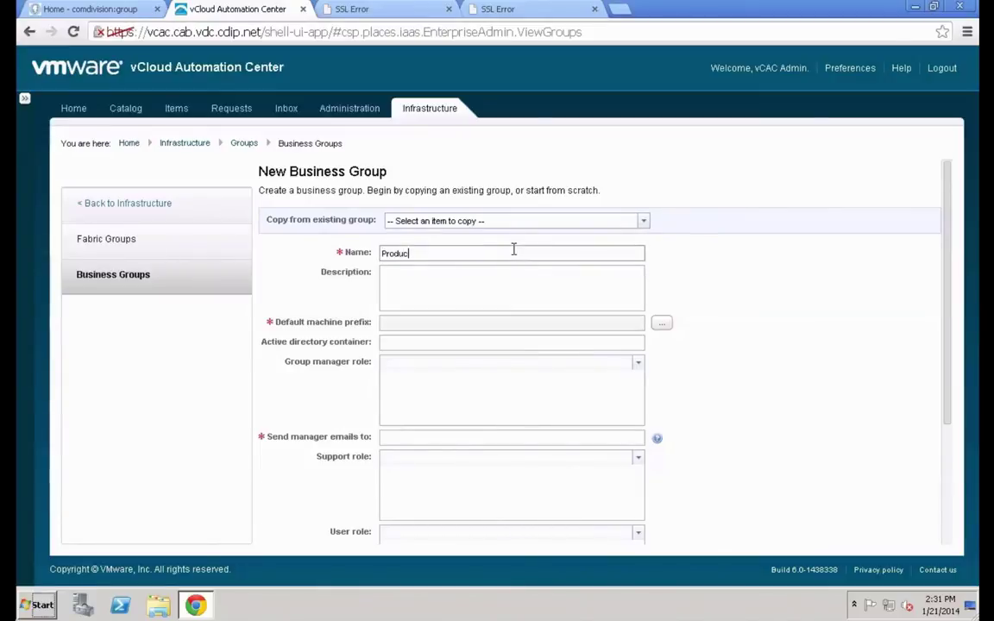
type("tion Managers")
key("Tab")
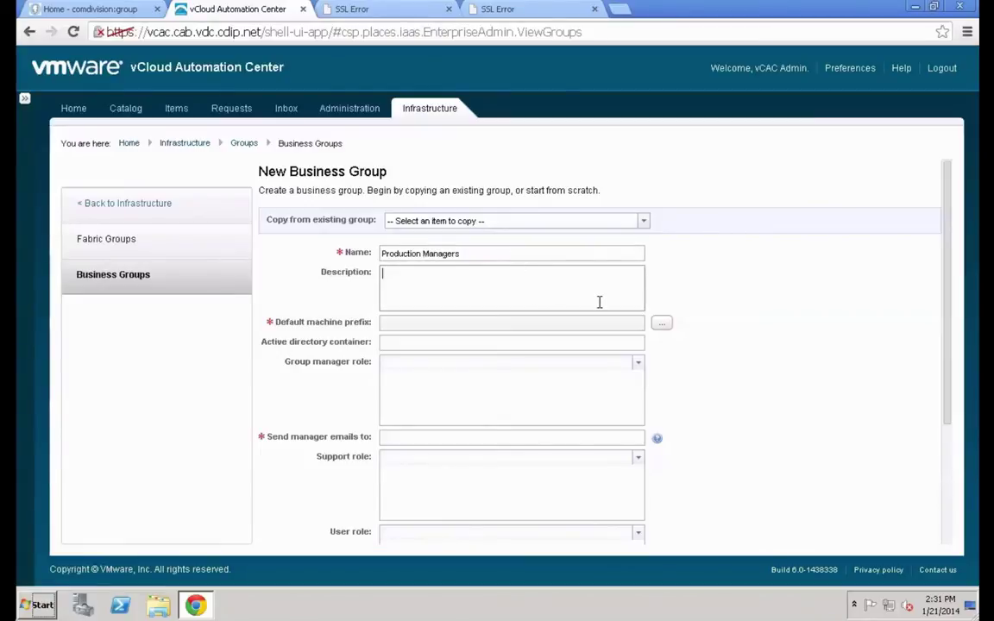
Create machine prefix Prod- with 3 digits, next number 101, and make it the default
left_click(668, 329)
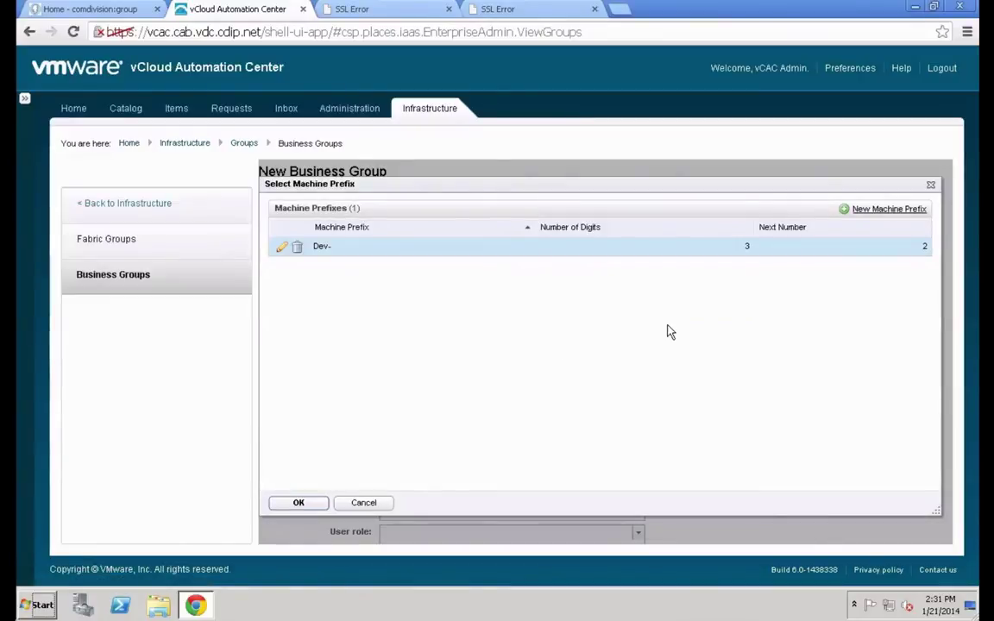
left_click(872, 221)
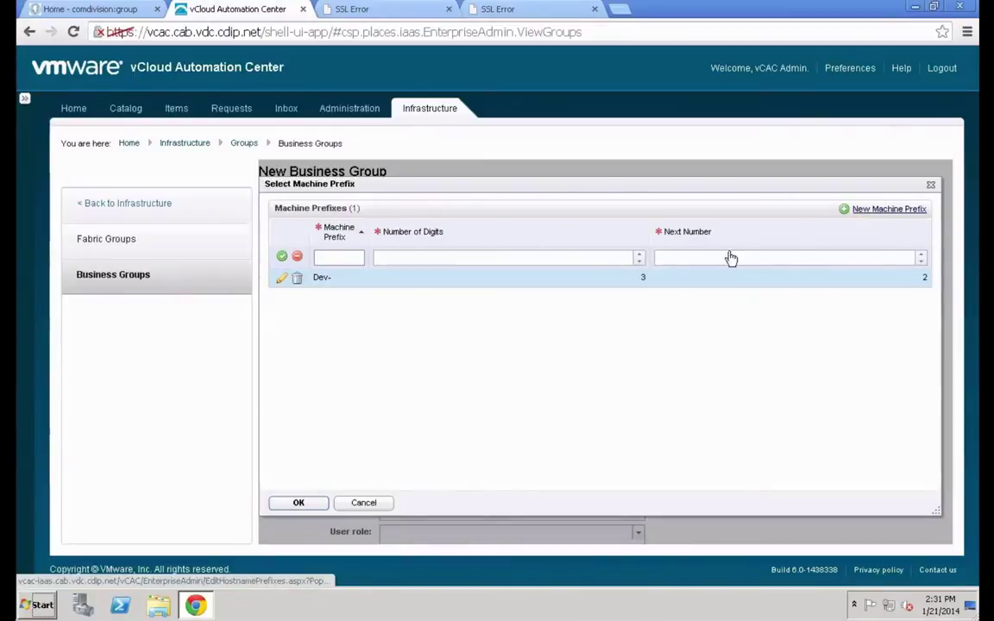
type("Prod-")
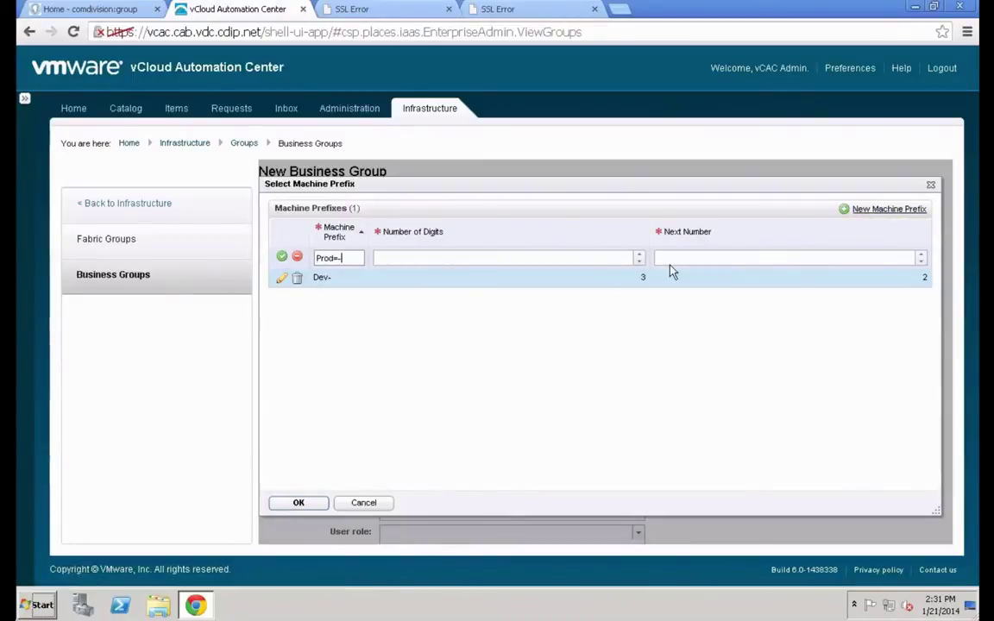
key("Tab")
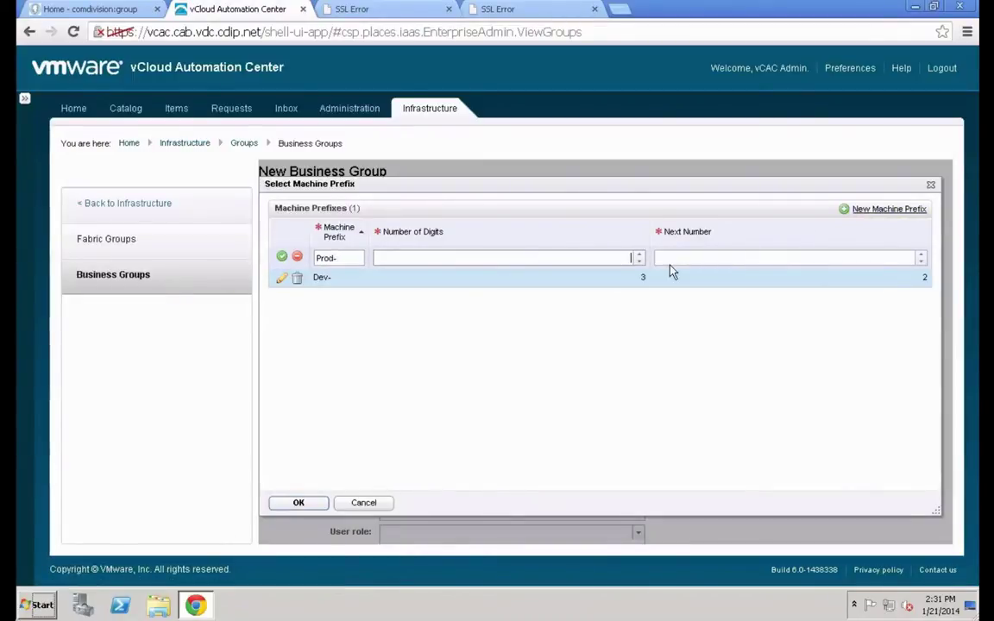
type("3")
key("Tab")
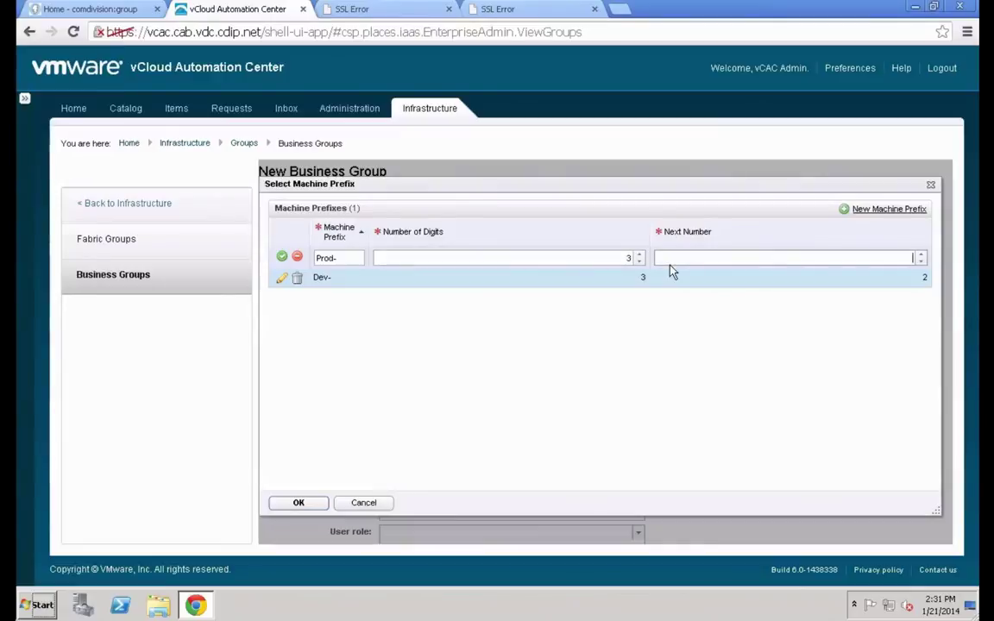
type("101")
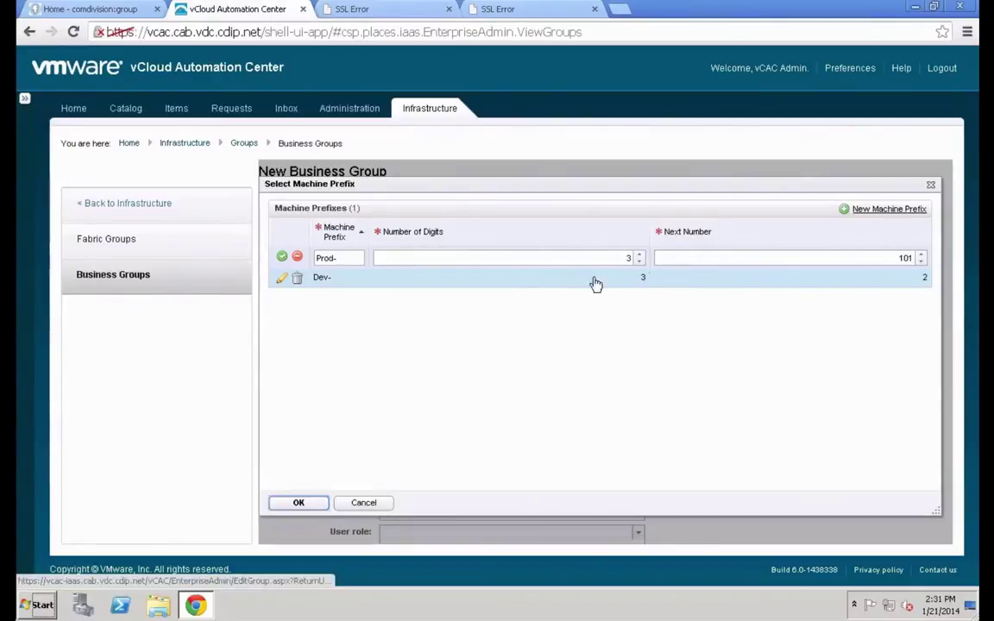
left_click(315, 504)
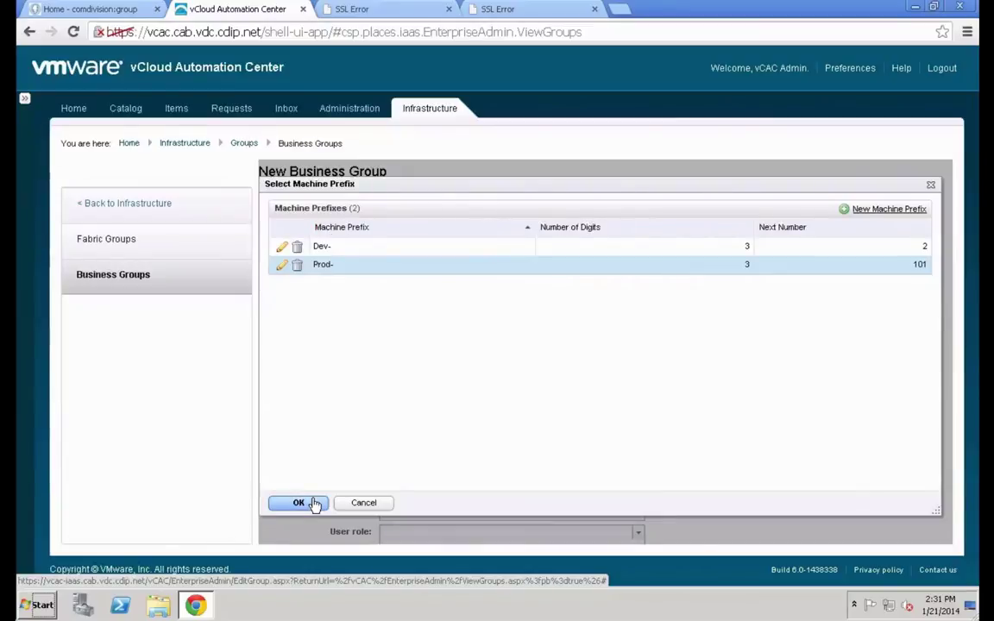
left_click(315, 504)
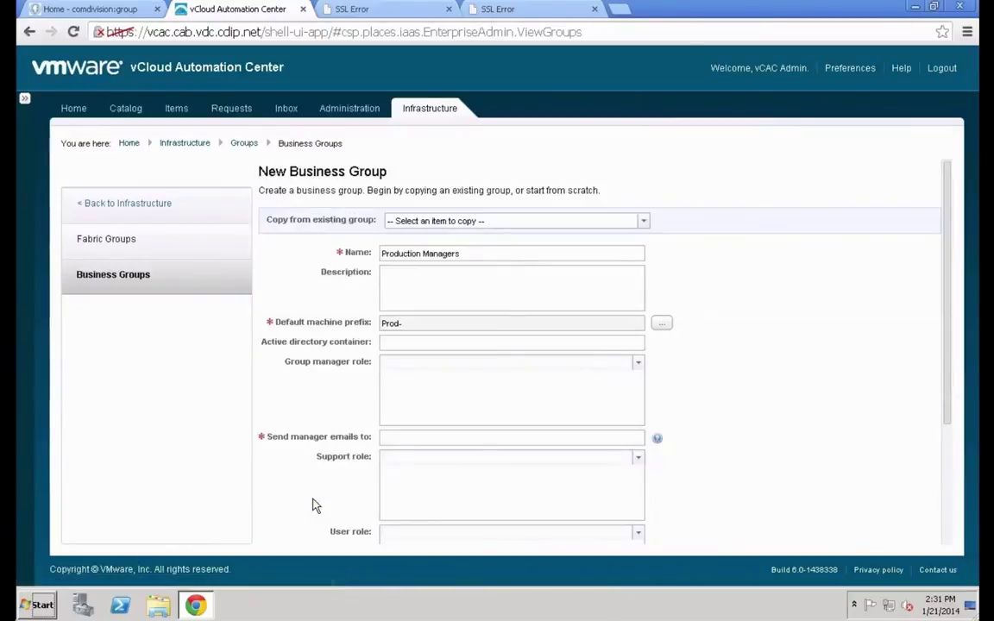
Set AD container OU=vCACComputers and add two group manager accounts, including vcac_admin
left_click(439, 341)
type("O")
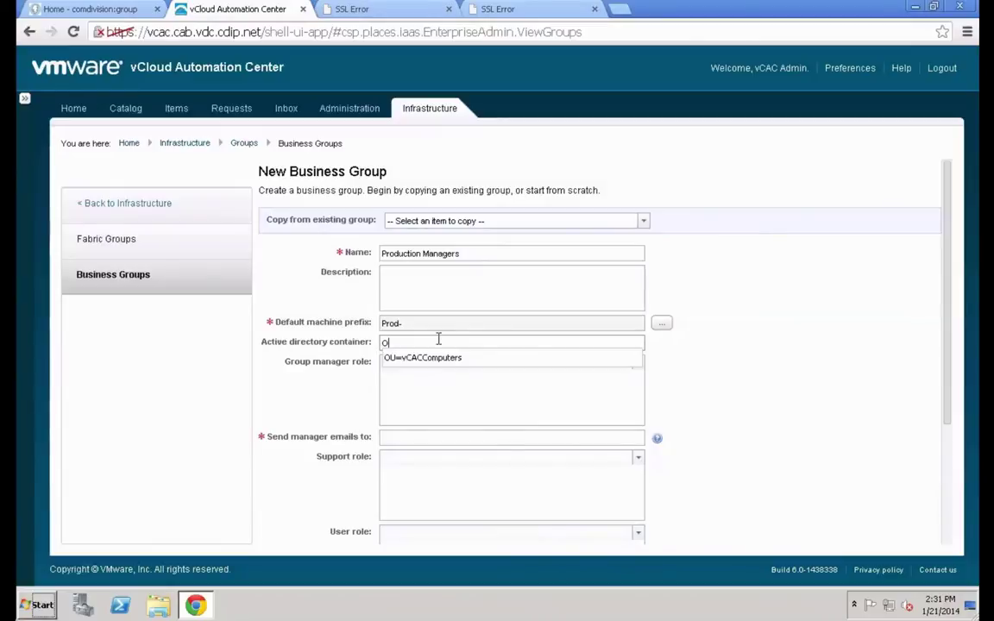
type("U=vCA")
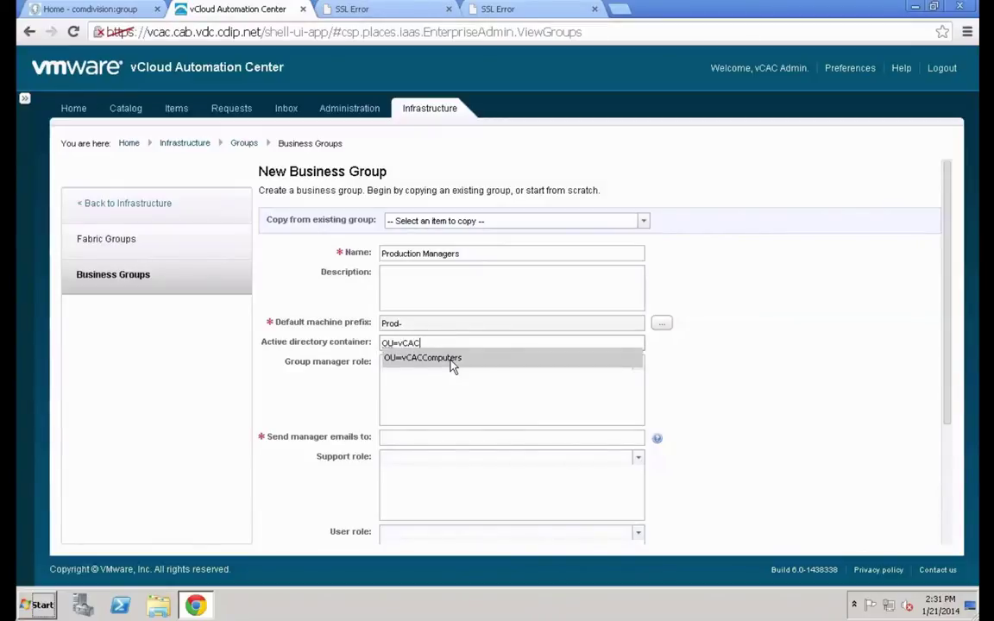
type("C")
left_click(454, 358)
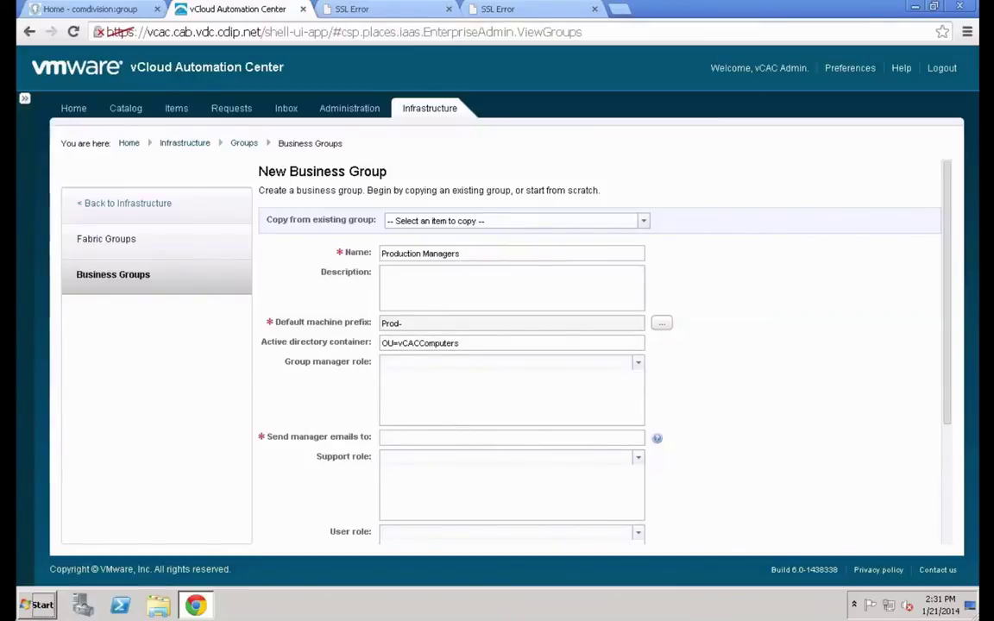
left_click(400, 361)
type("entgp")
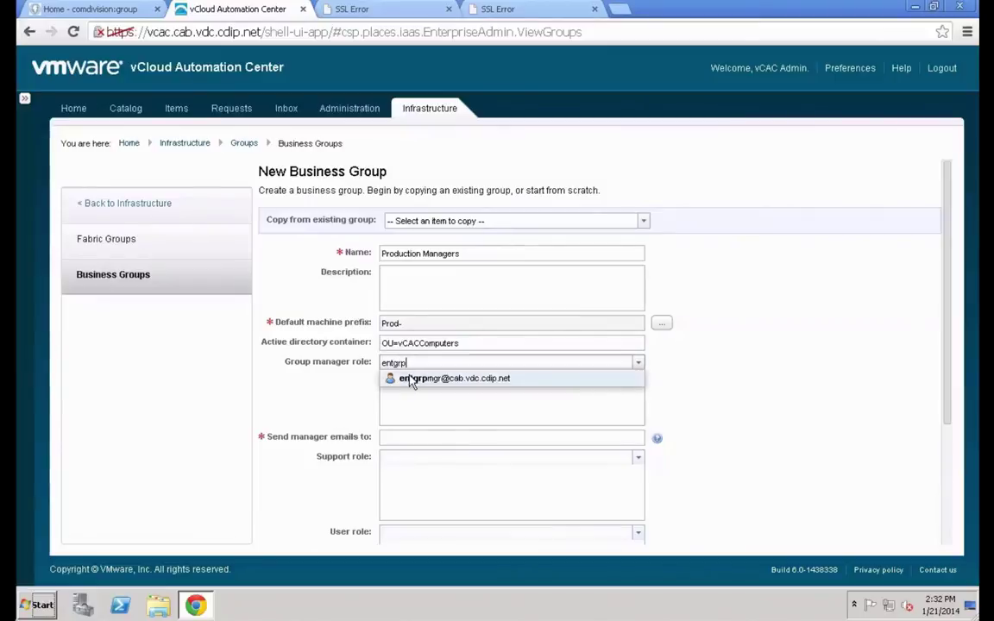
left_click(411, 378)
type("vcac_adm")
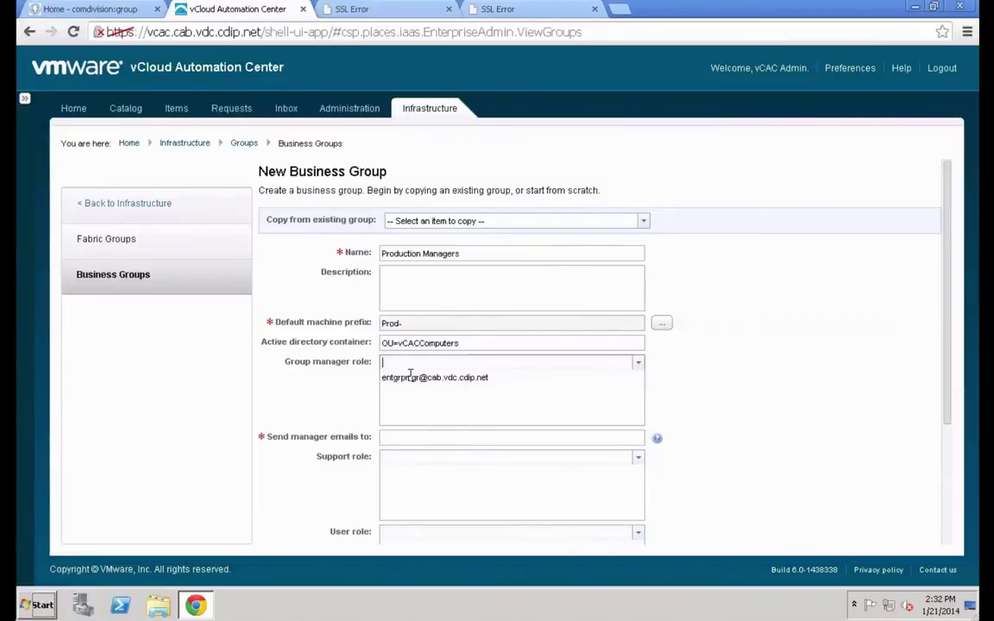
type("in")
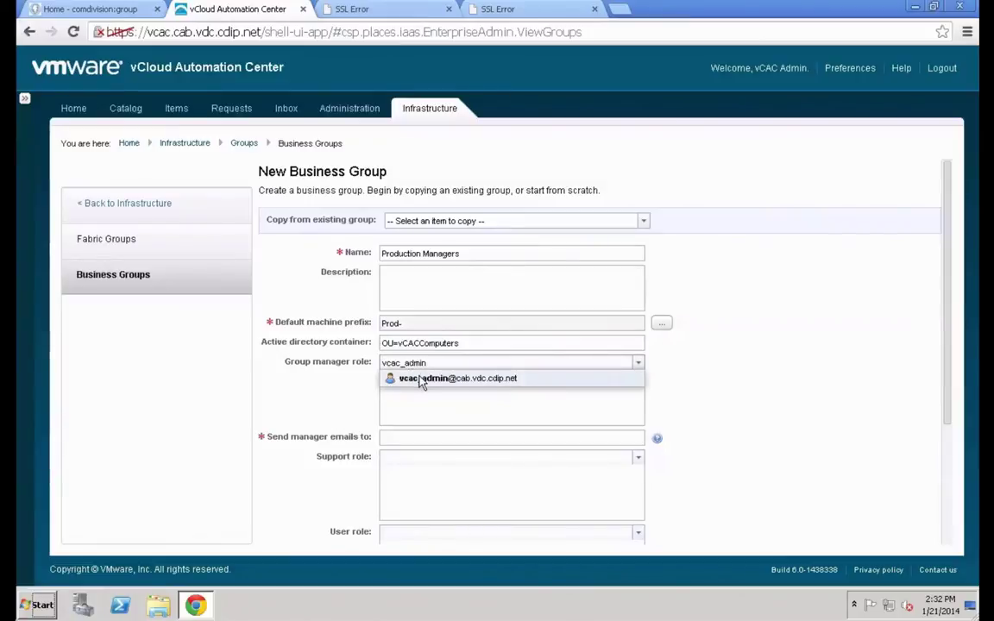
left_click(421, 381)
Enter the manager notification e-mail and add the support role and user role accounts
left_click(415, 438)
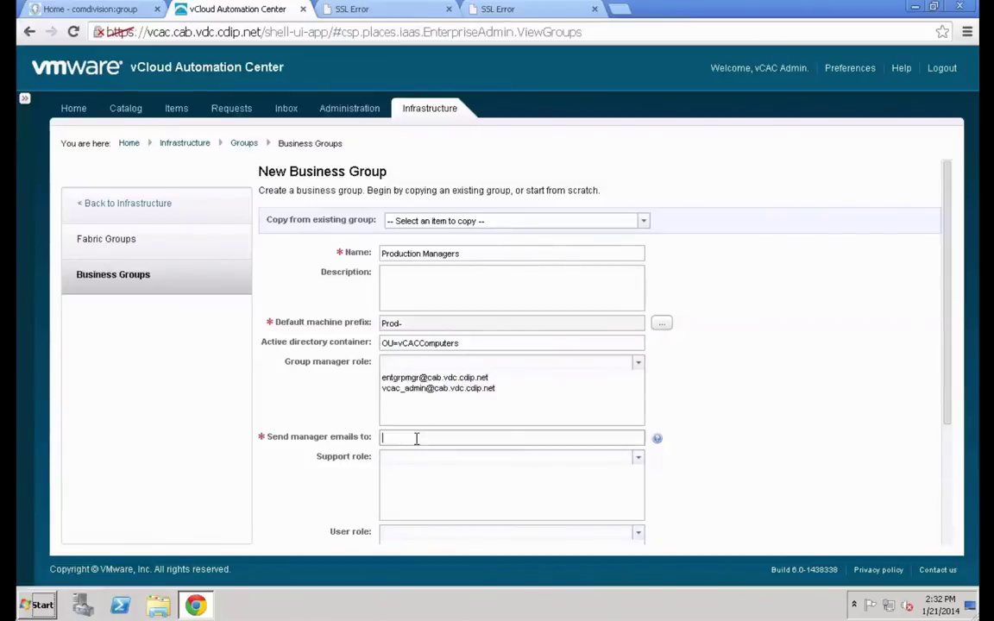
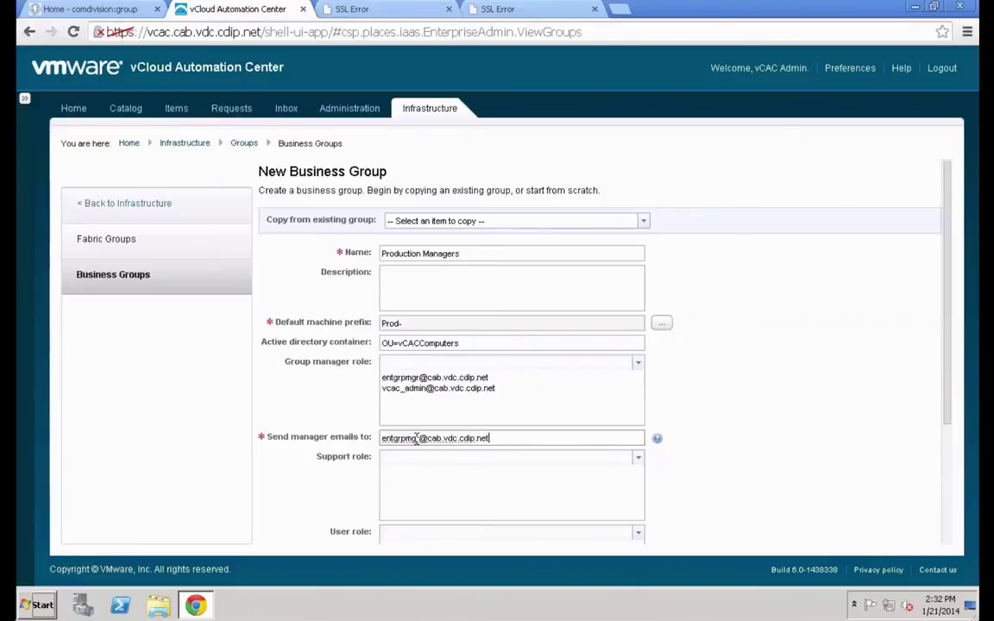
left_click(403, 461)
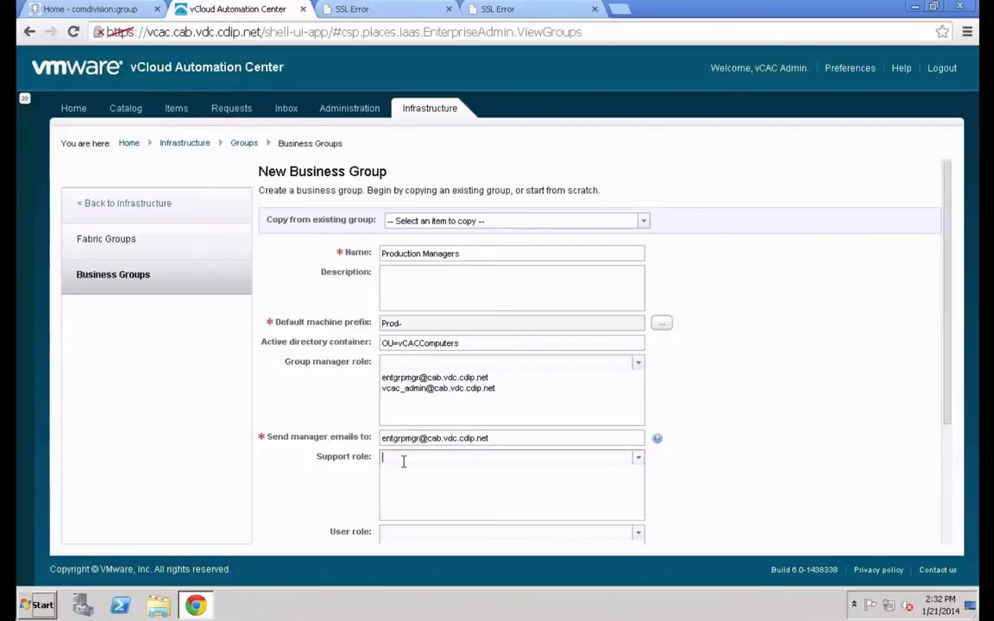
key("Return")
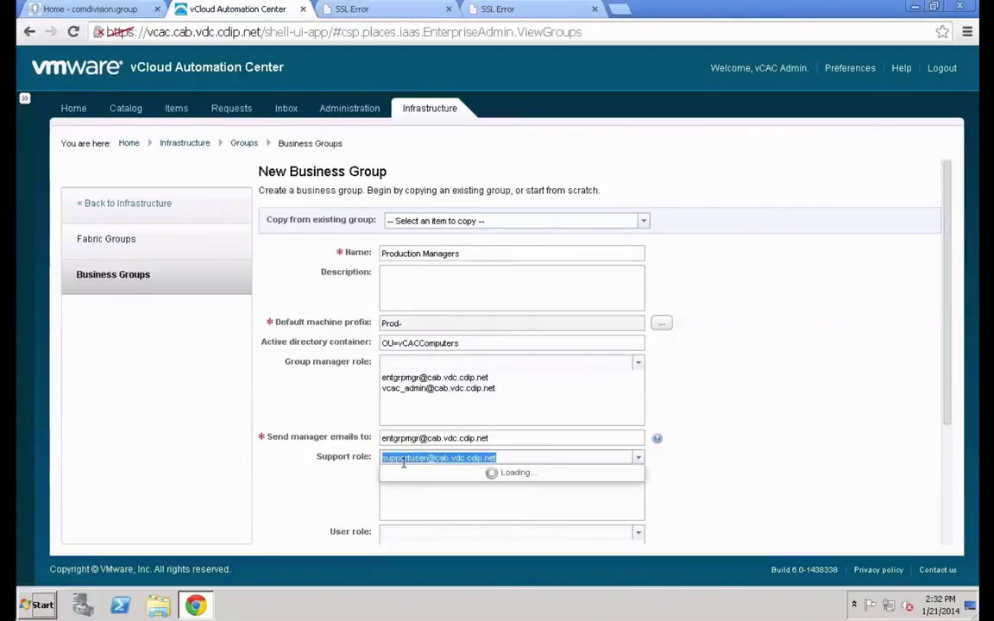
left_click(416, 474)
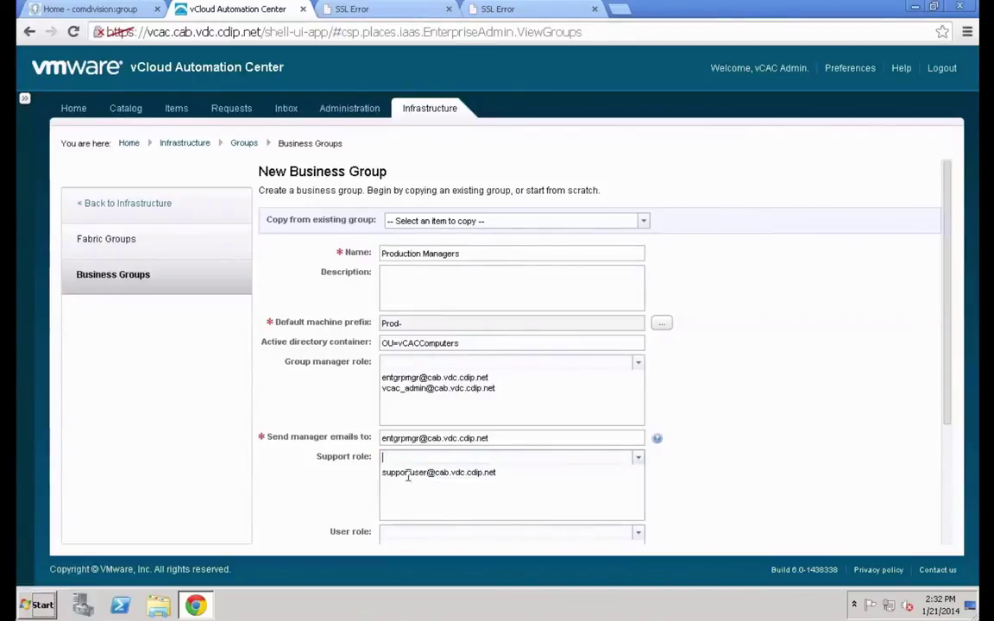
scroll(316, 466, "down", 1)
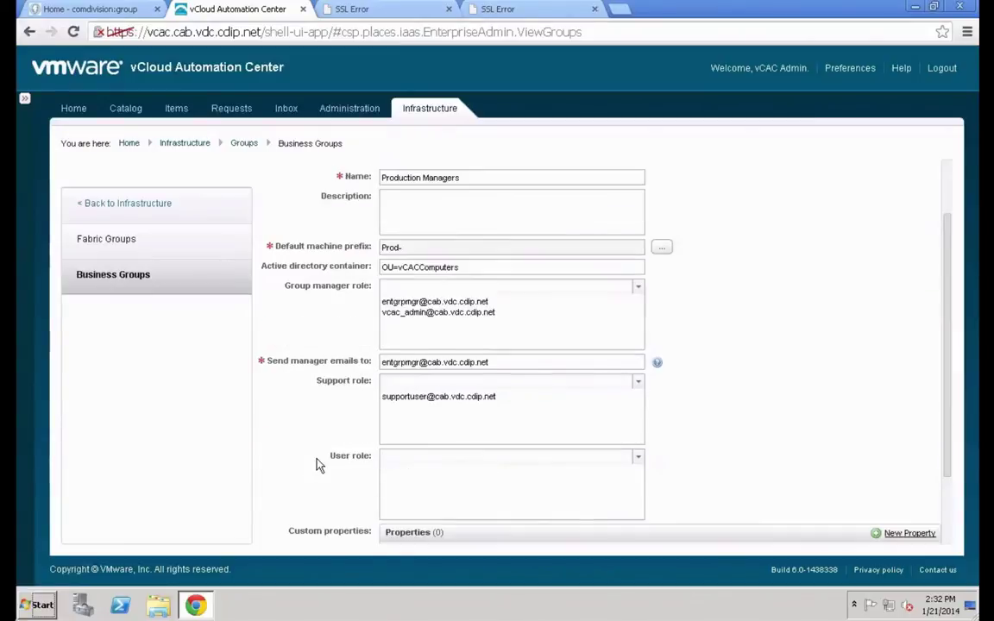
left_click(394, 458)
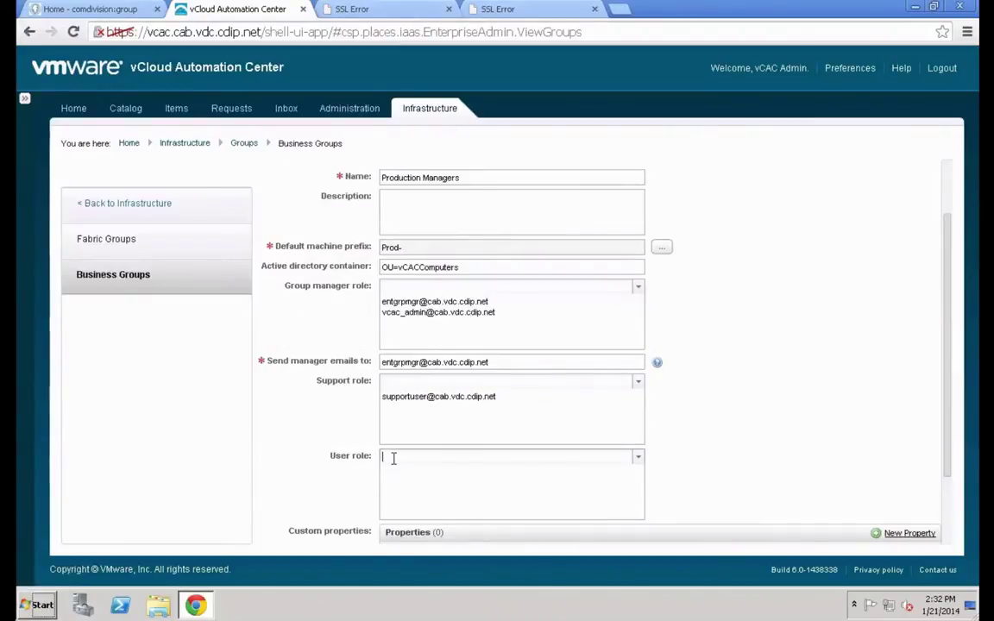
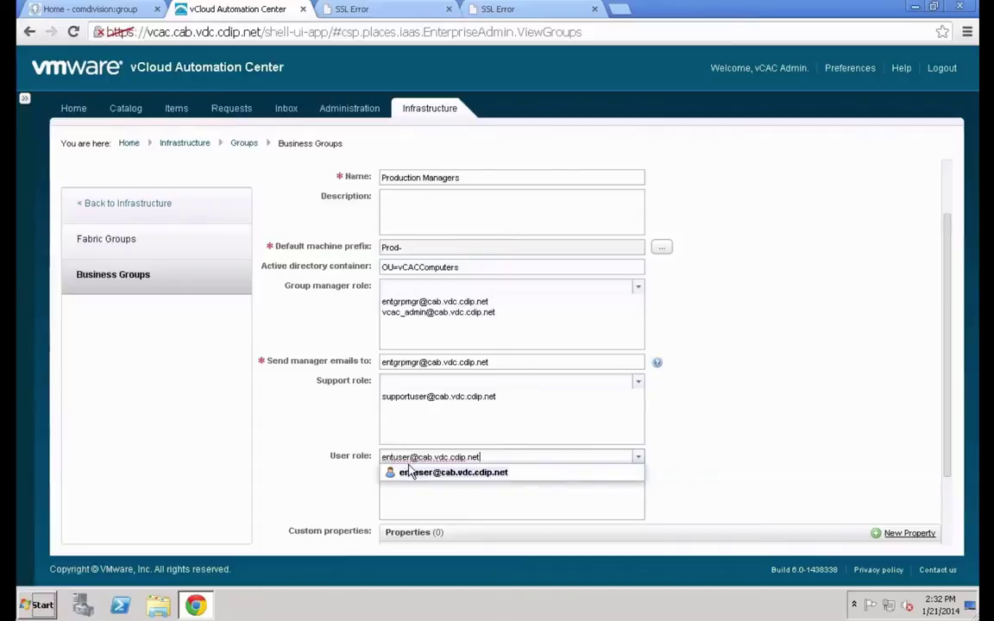
left_click(412, 473)
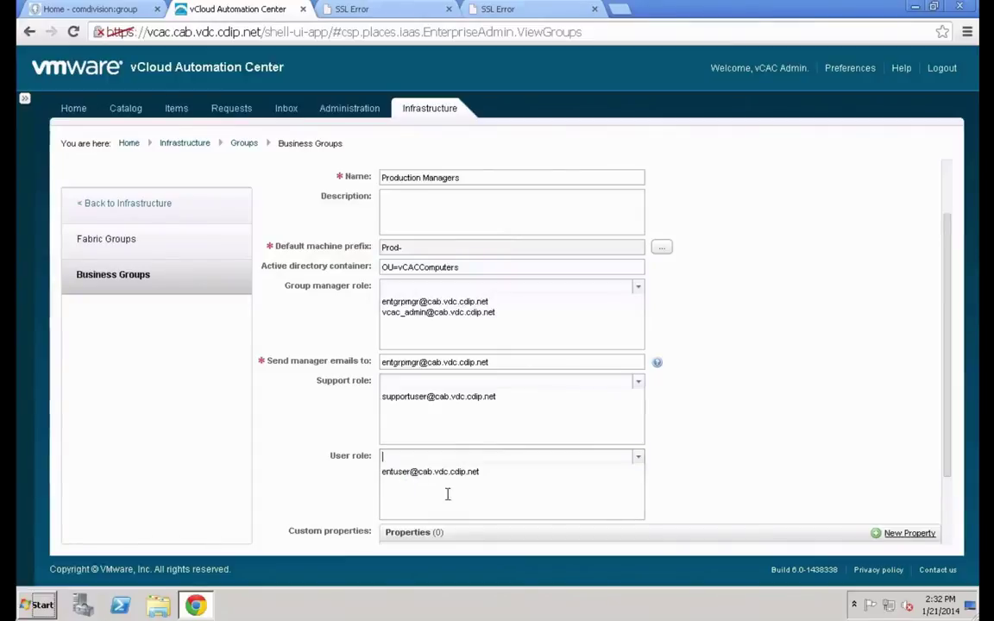
Add custom property VMware.VirtualCenter.Folder with value Production to the group
left_click(903, 535)
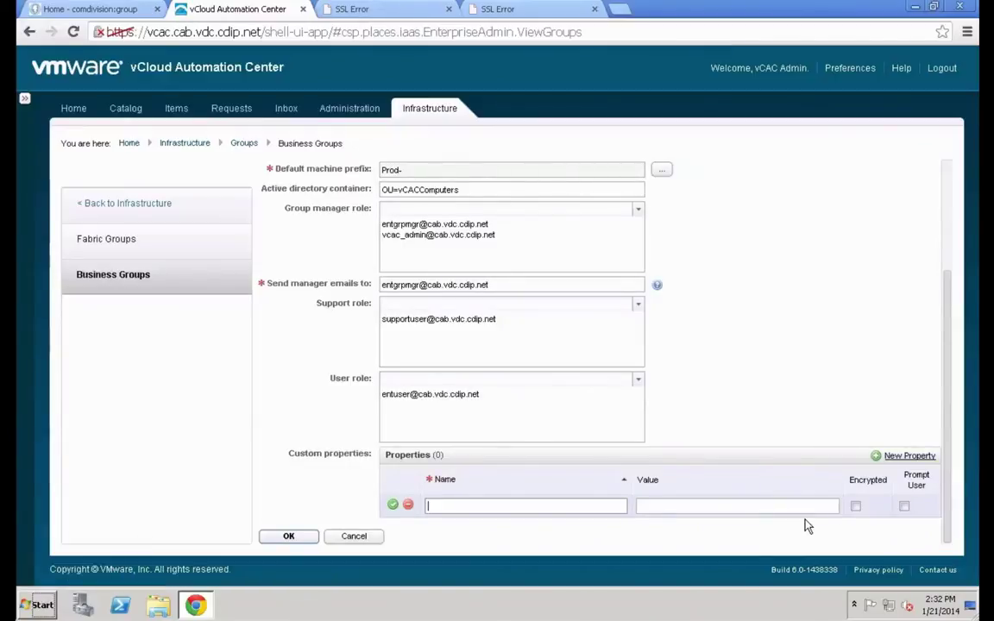
type("VMware.VirtualCenter.Folder")
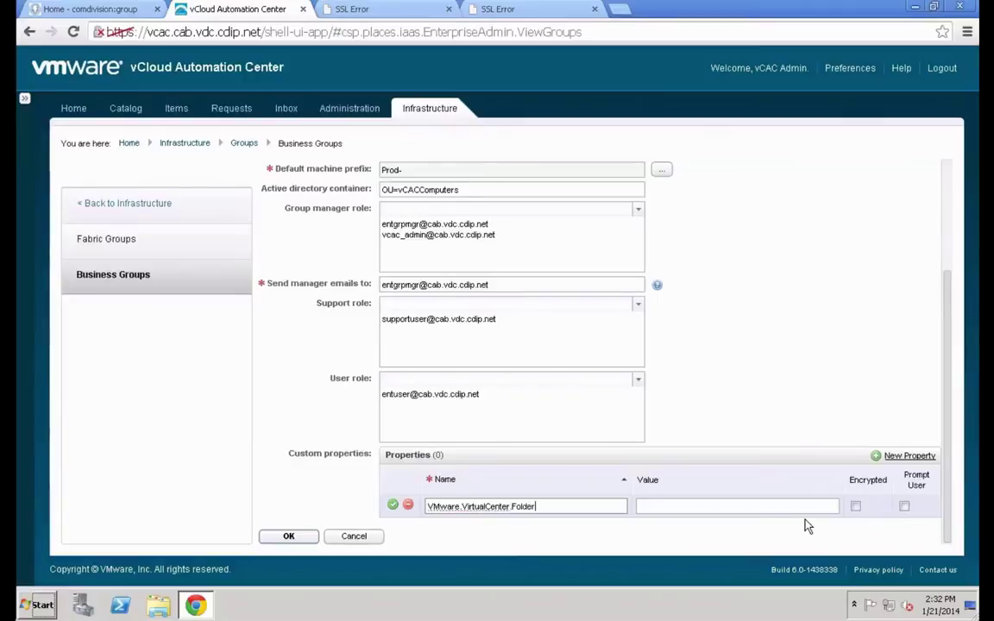
key("Tab")
type("Proid")
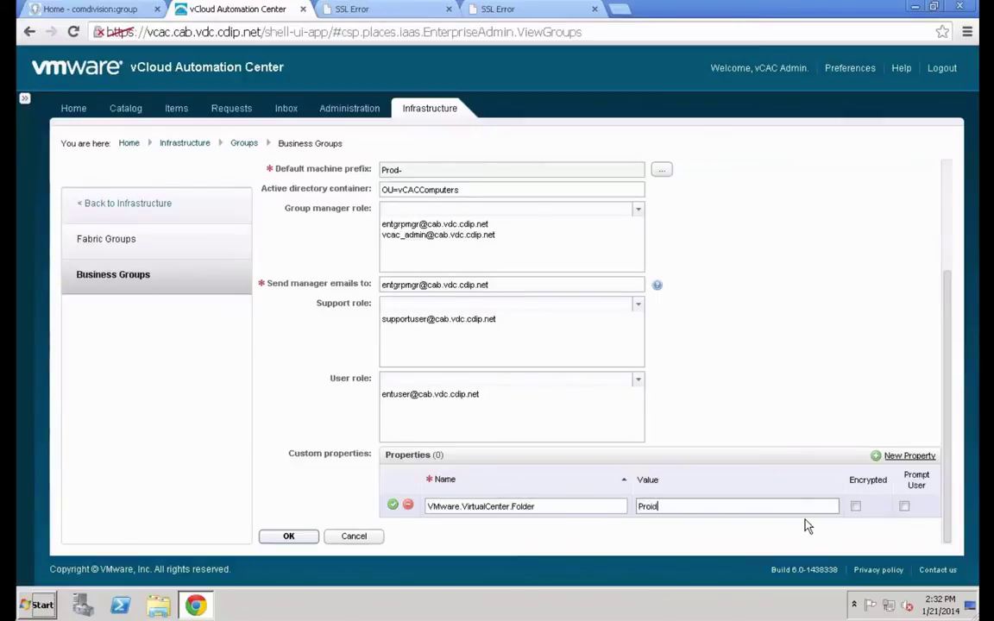
key("BackSpace")
key("BackSpace")
type("duction")
left_click(304, 537)
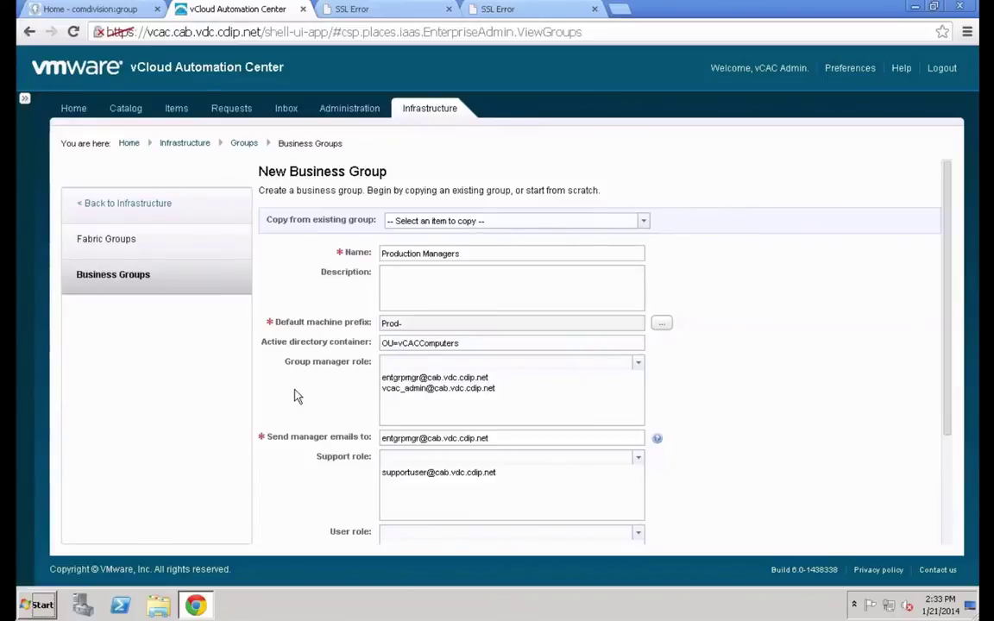
scroll(295, 396, "down", 3)
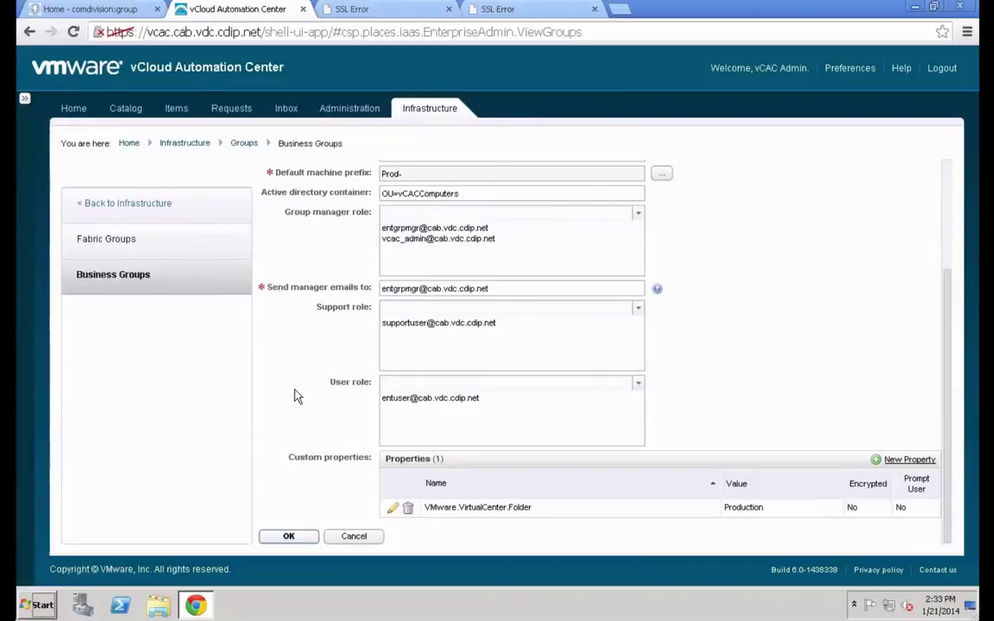
Save the Production Managers business group and return to the Reservations area
left_click(288, 537)
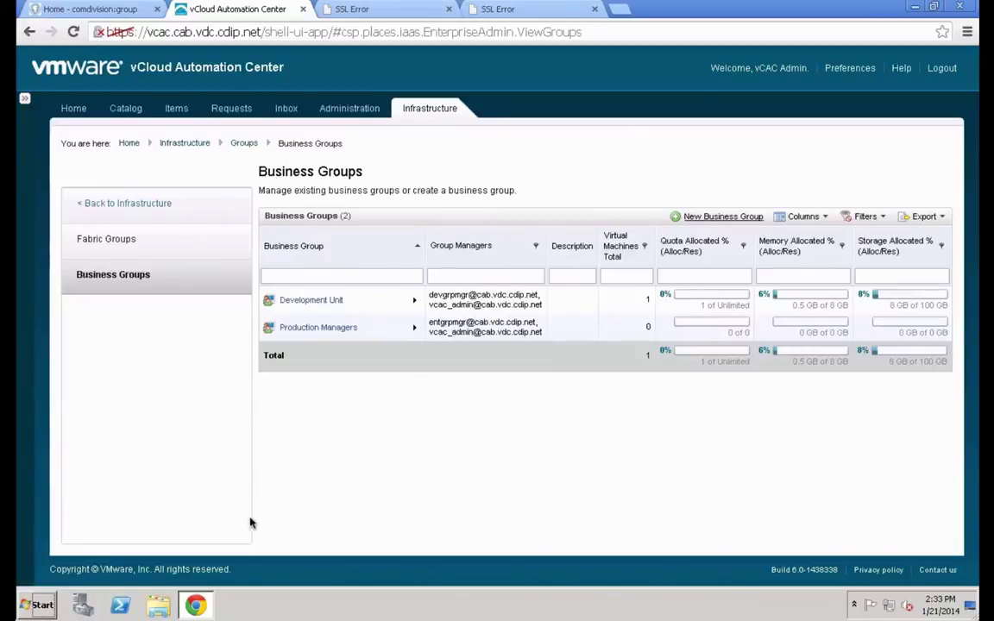
left_click(153, 205)
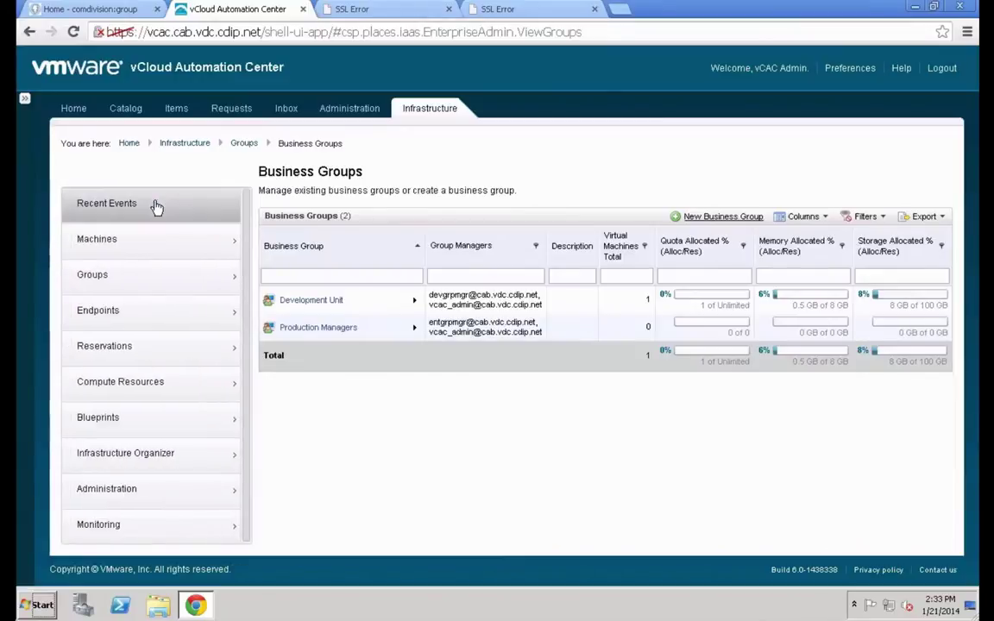
left_click(150, 355)
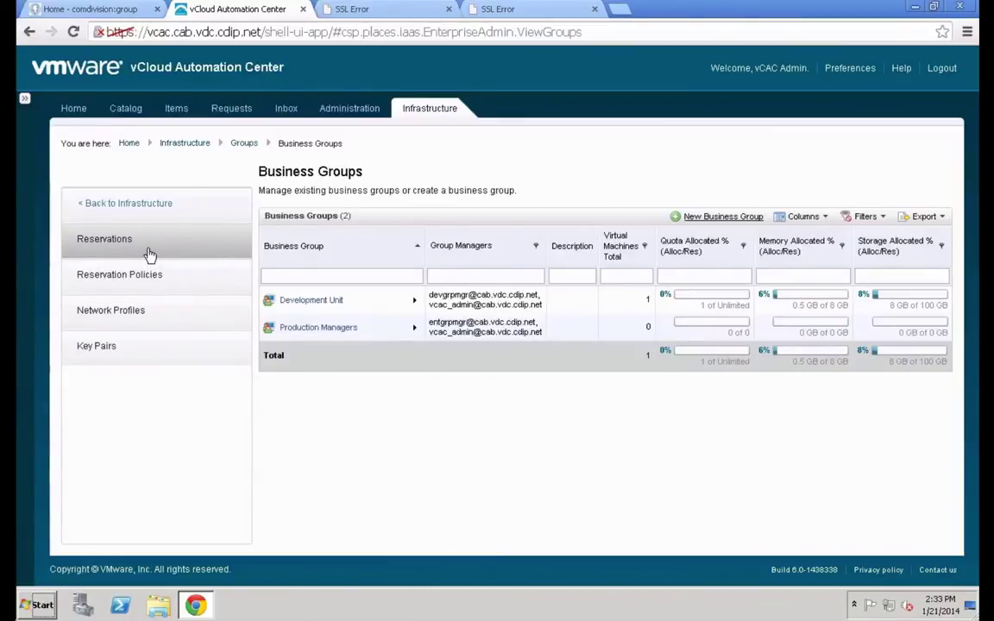
left_click(122, 256)
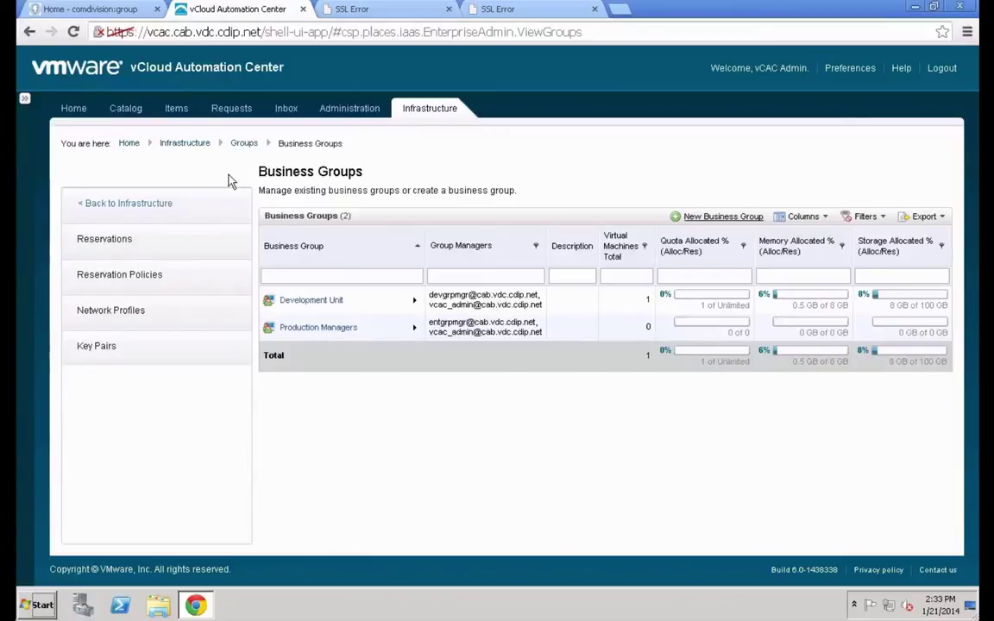
Start a new vSphere (vCenter) reservation from the Reservations list
left_click(188, 237)
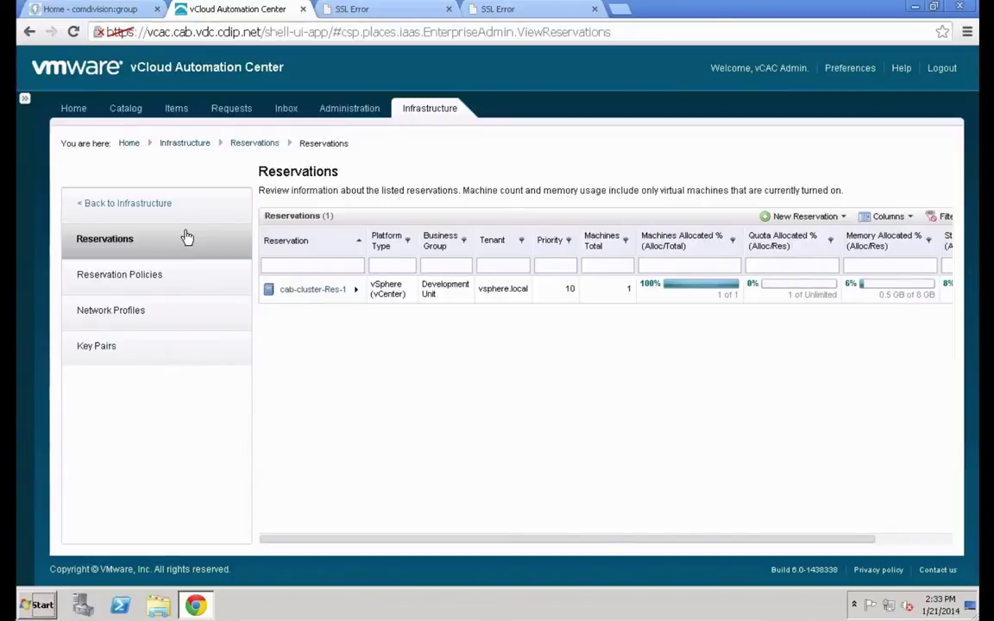
left_click(787, 220)
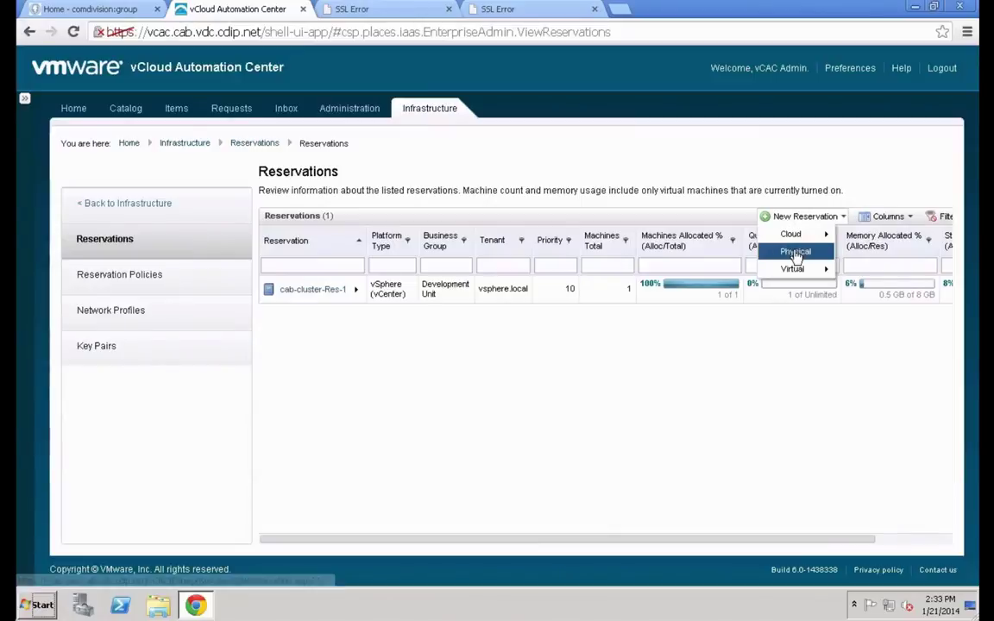
mouse_move(810, 270)
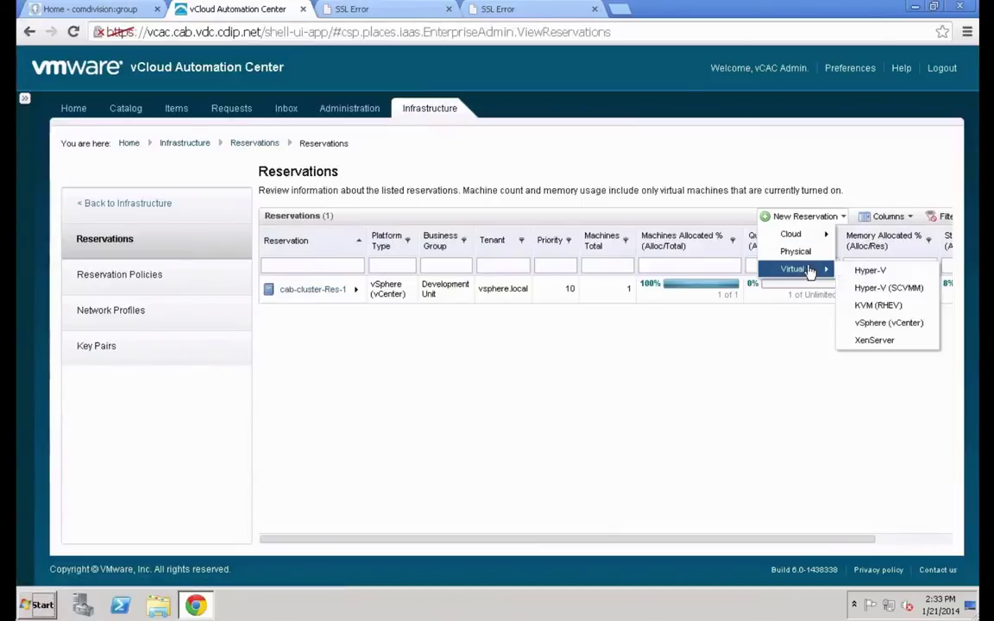
left_click(913, 331)
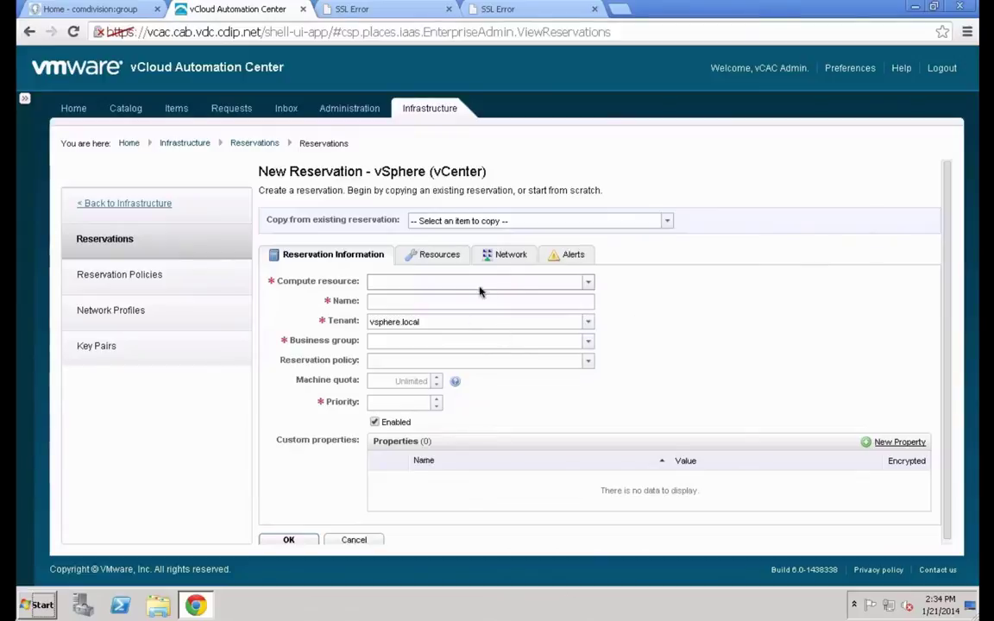
Use cab-cluster (vCenter) as compute resource and name the reservation cab-cluster-Res-2
type("cab-cluster (vCenter")
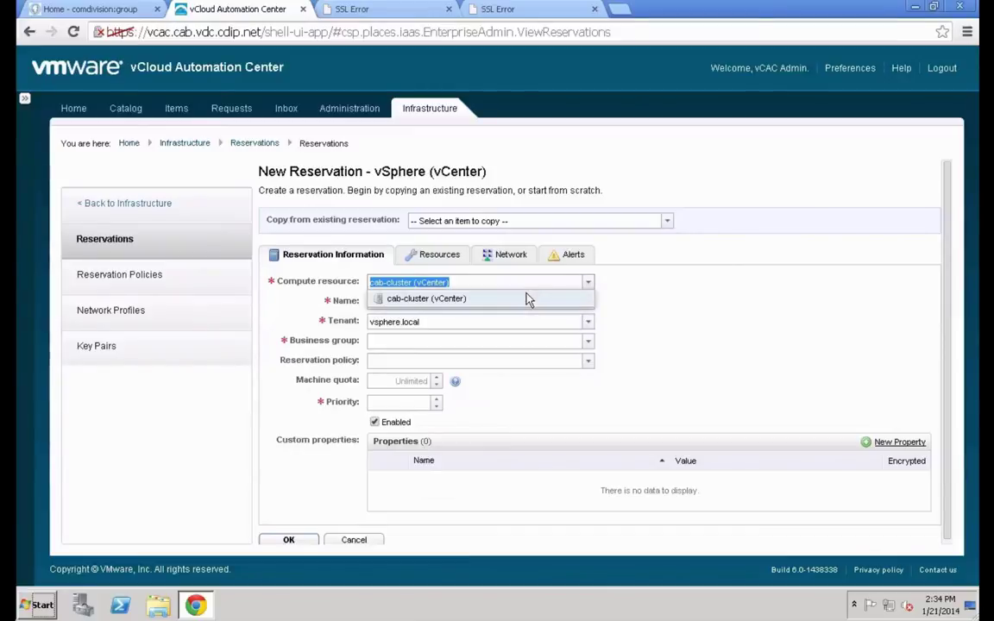
left_click(526, 300)
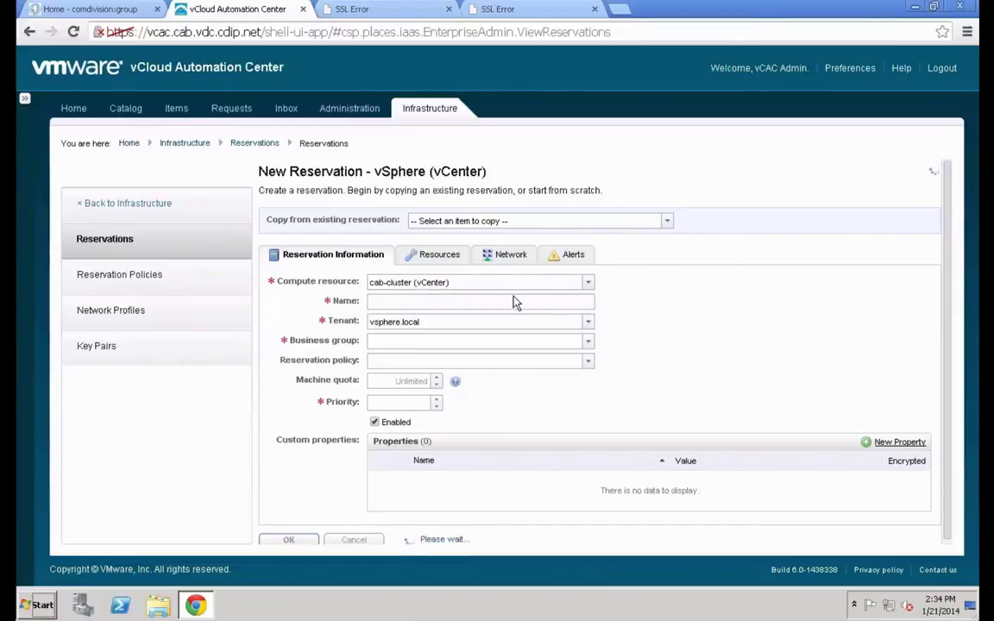
left_click(510, 300)
type("cab")
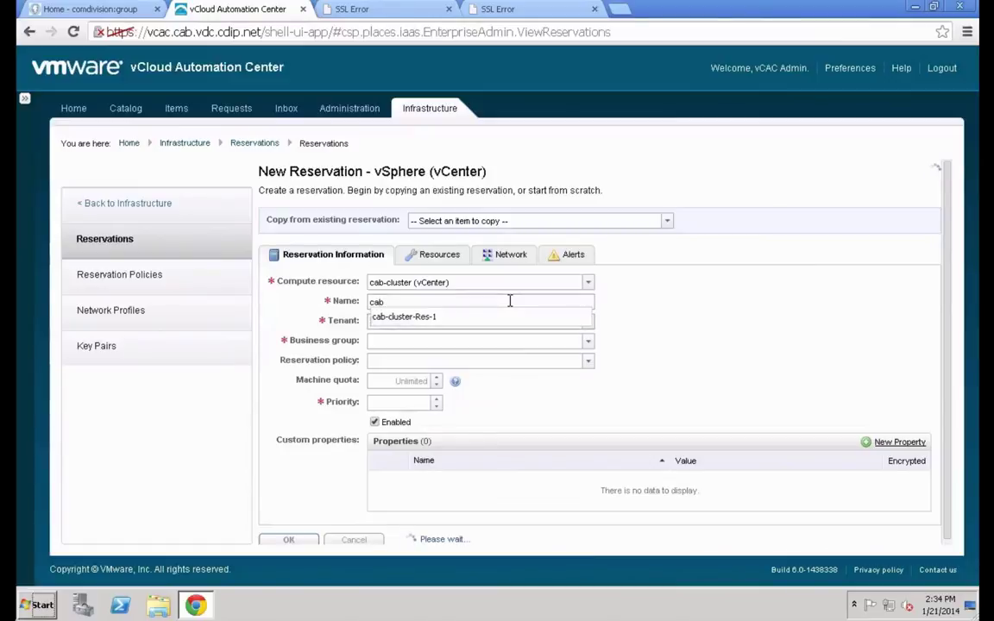
key("Tab")
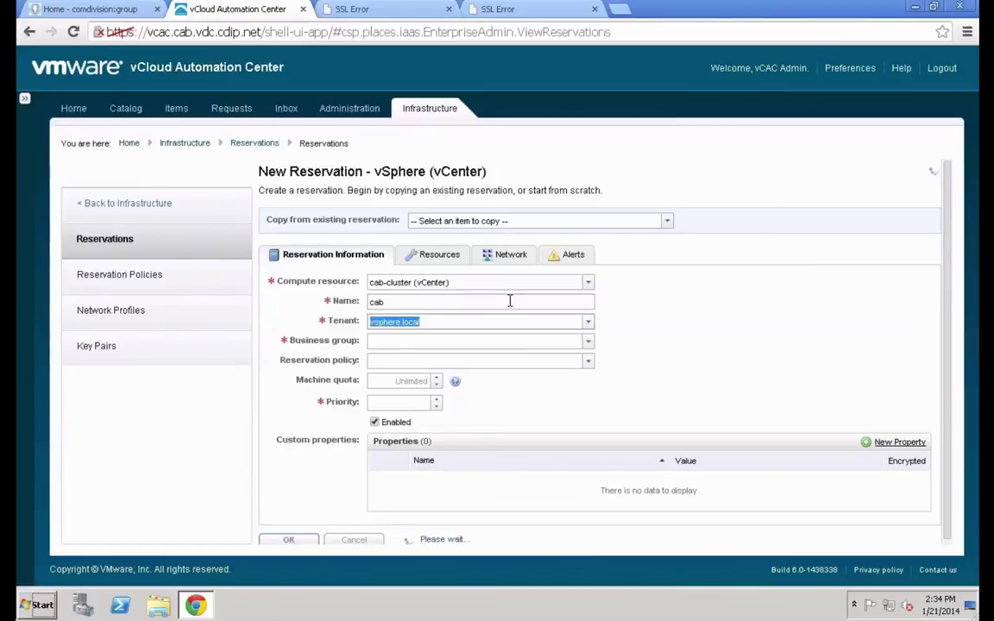
key("shift+Tab")
key("End")
type("-")
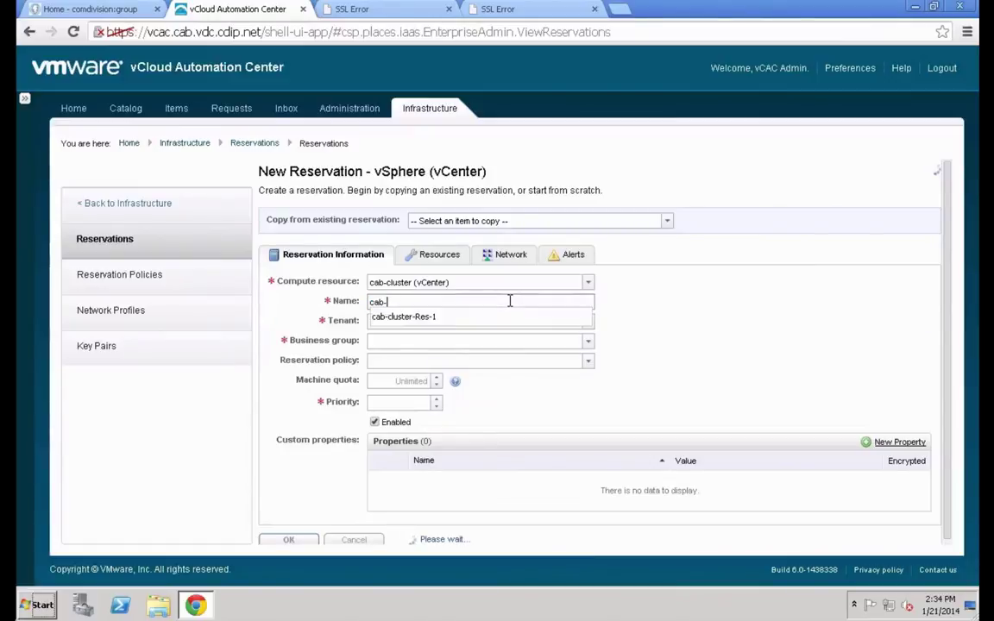
type("cluster-Res-2")
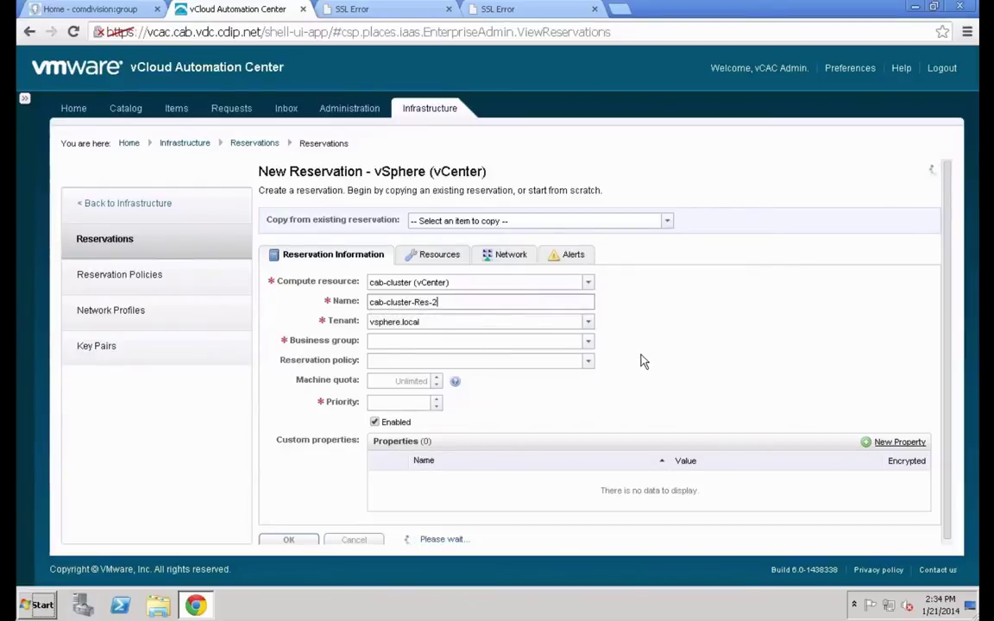
Assign the reservation to Production Managers with policy computePolicyA and priority 10
left_click(588, 341)
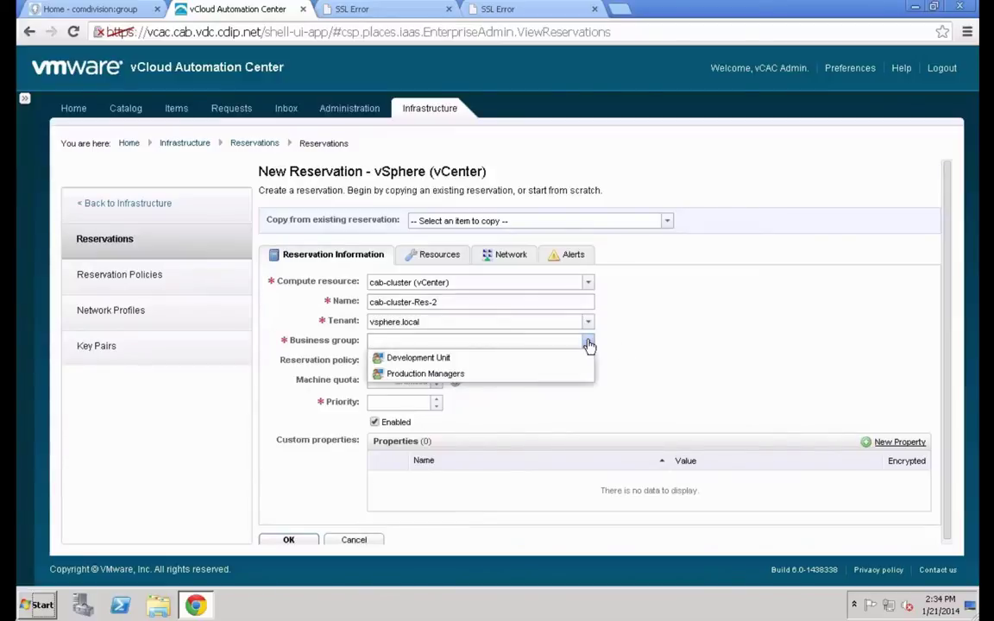
left_click(493, 374)
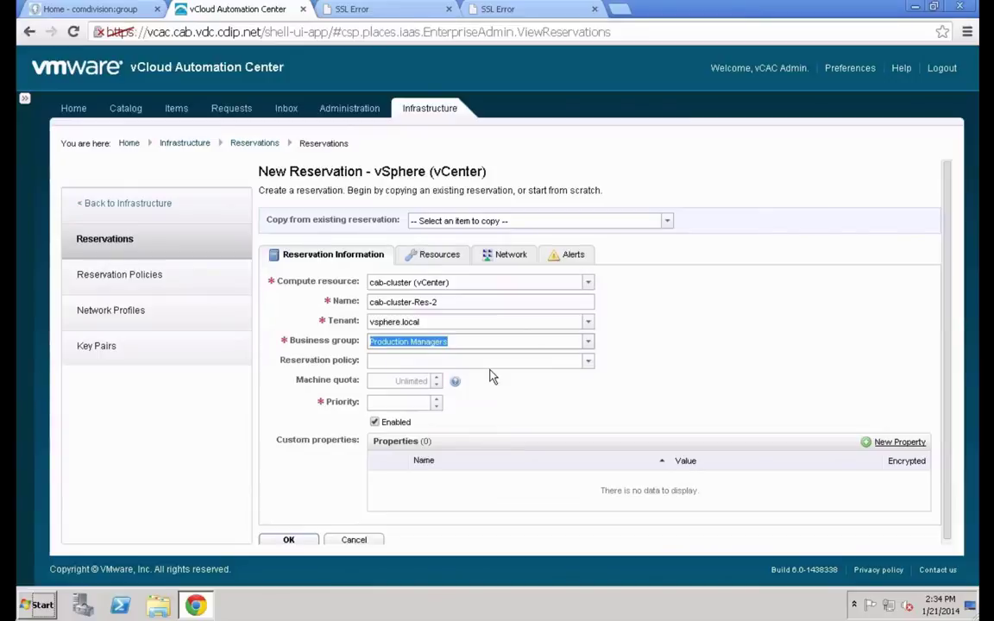
left_click(575, 361)
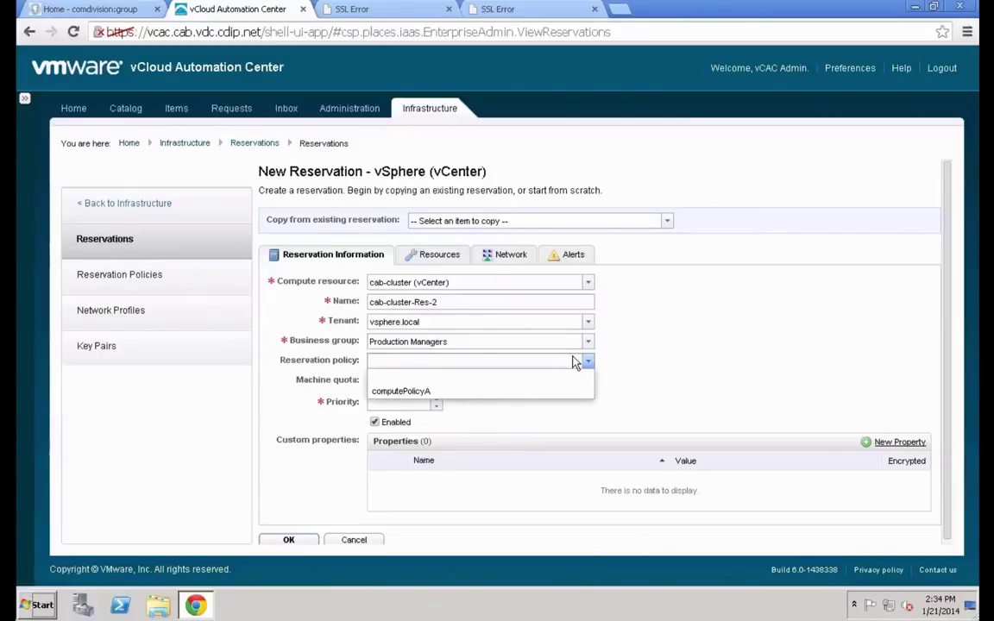
left_click(451, 392)
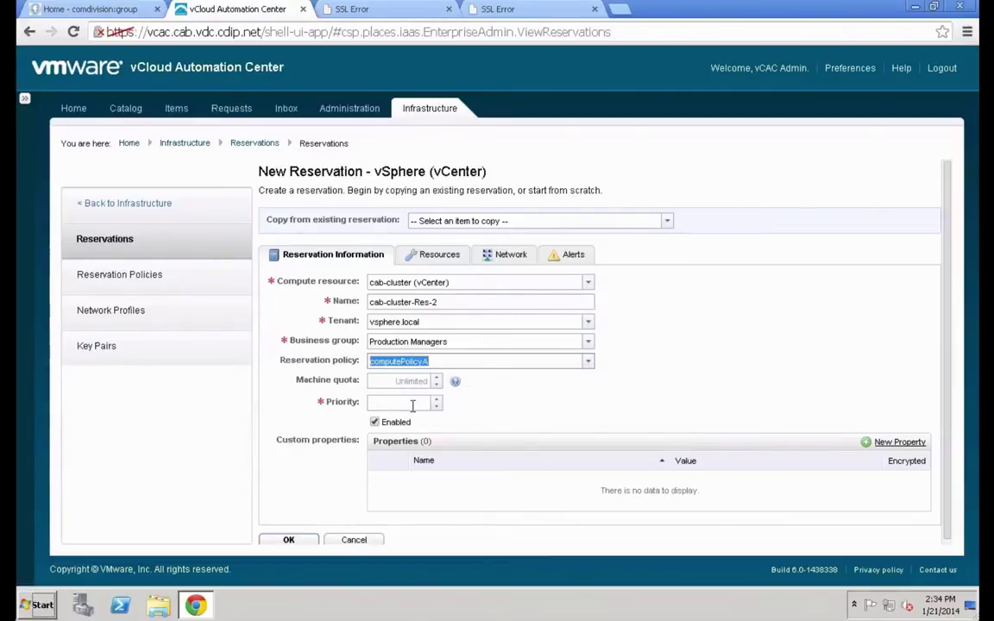
left_click(413, 403)
type("10")
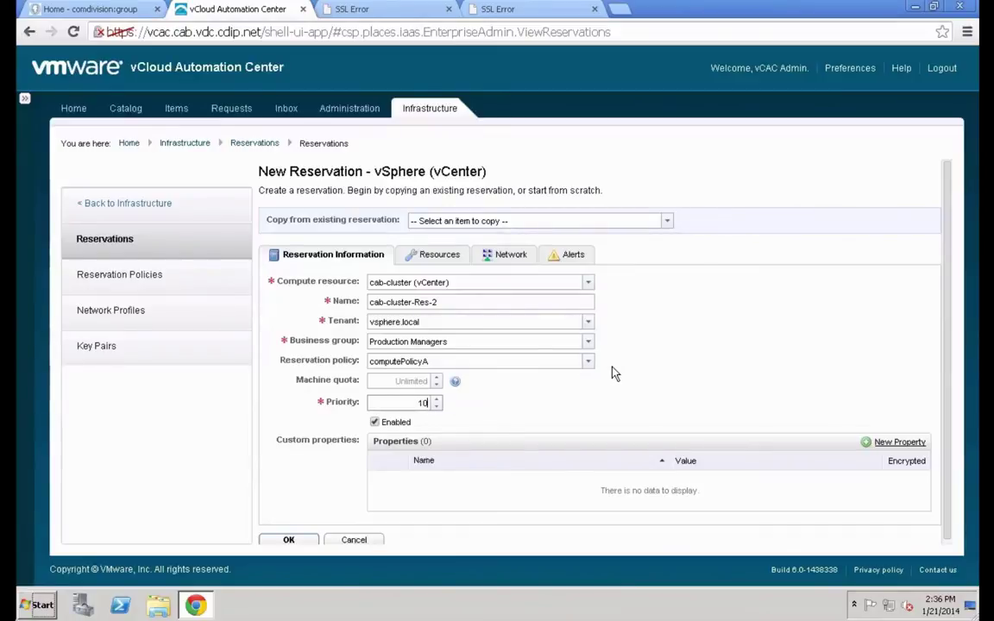
Reserve 8 GB of memory and select the cab-ds-cluster storage path for this reservation
left_click(438, 256)
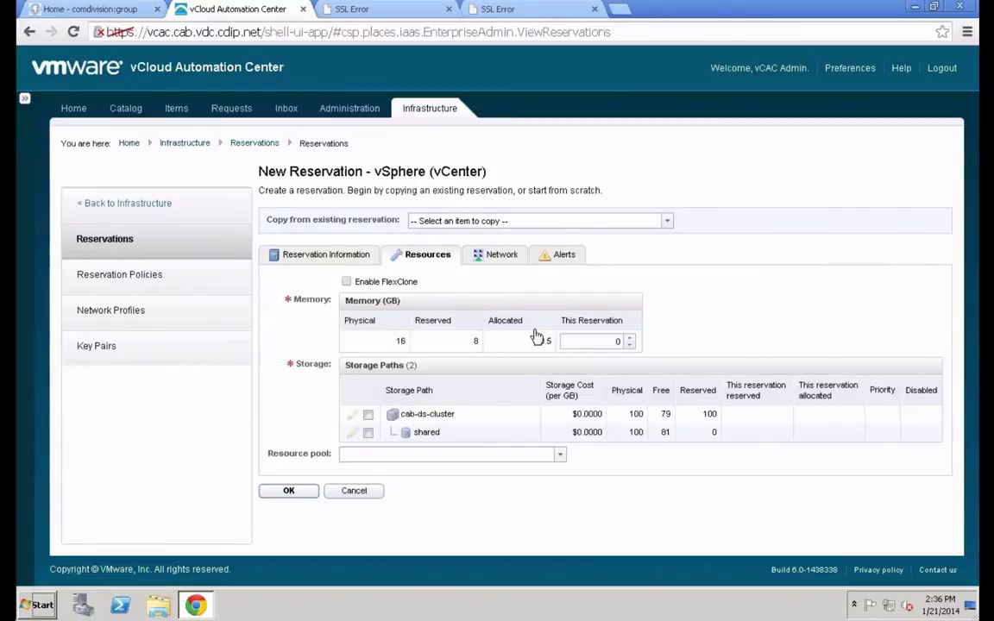
left_click(583, 342)
type("8")
left_click(369, 416)
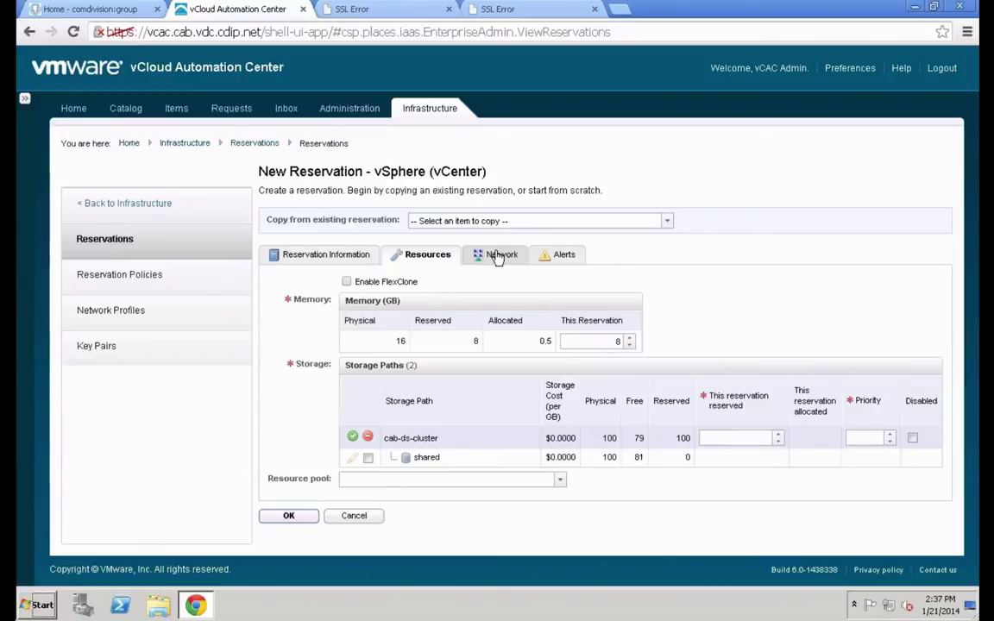
Assign the cab-ext-network profile to cab-dPortGroup
left_click(498, 257)
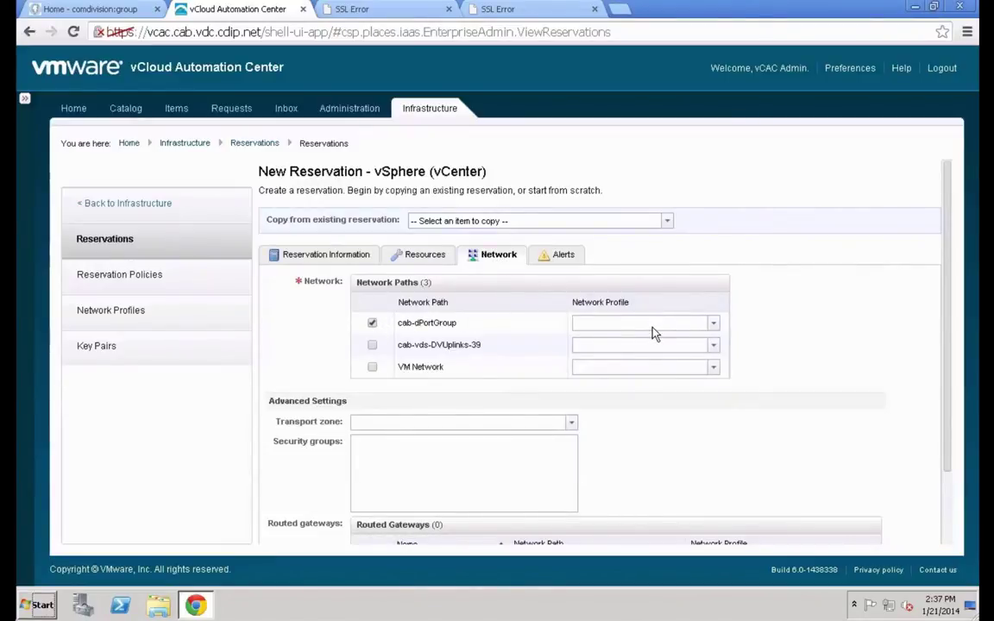
left_click(713, 322)
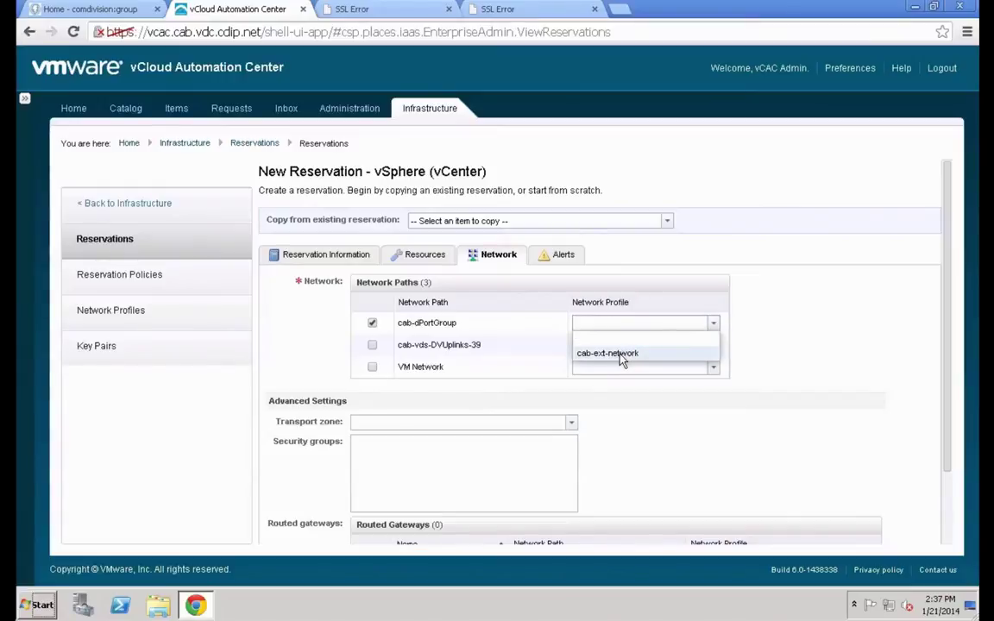
left_click(621, 356)
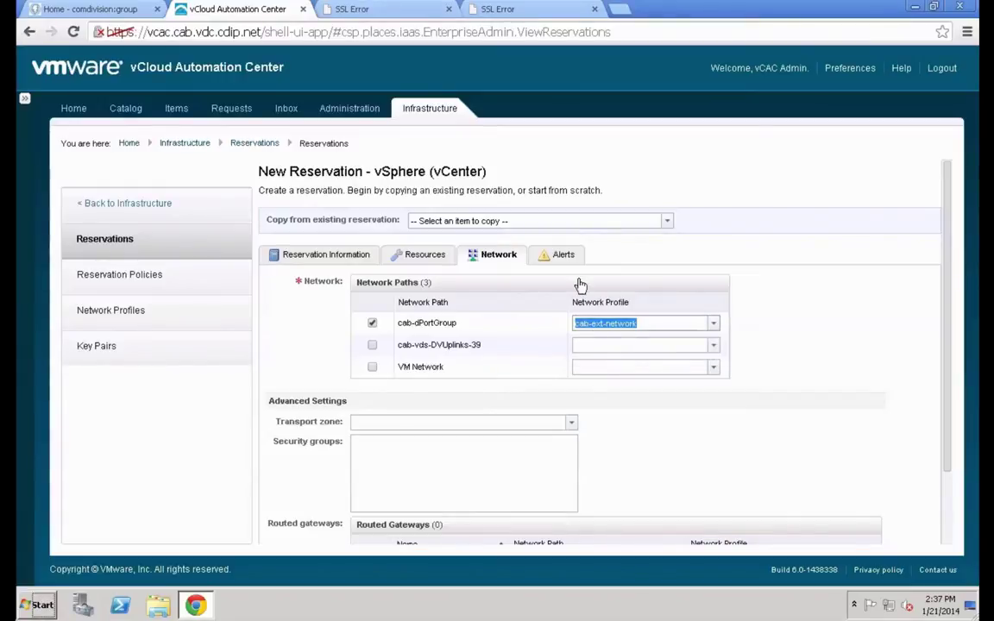
Turn capacity alerts on and save reservation cab-cluster-Res-2
left_click(563, 257)
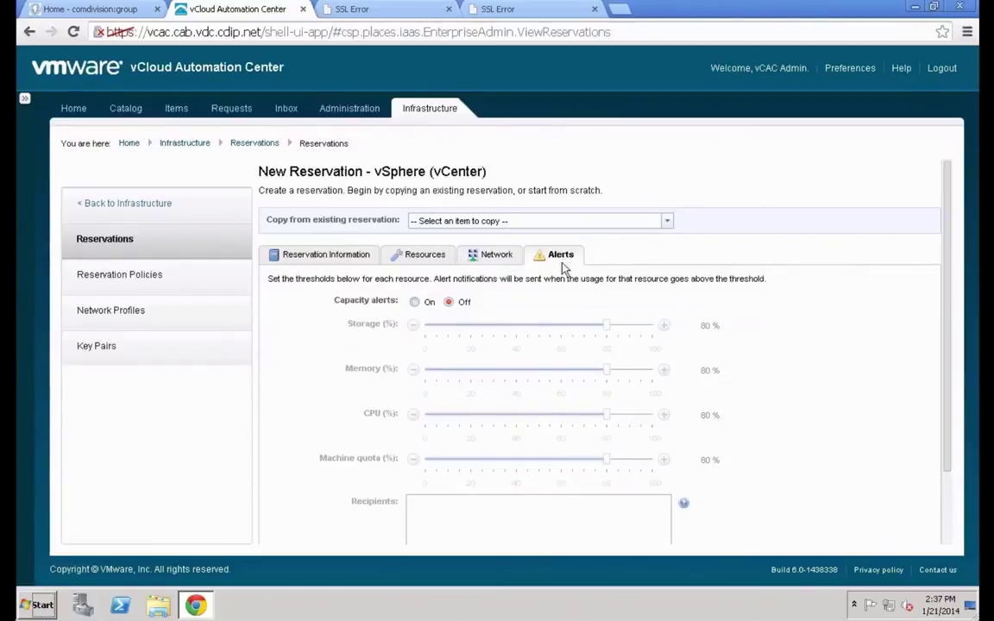
left_click(413, 304)
scroll(386, 325, "down", 1)
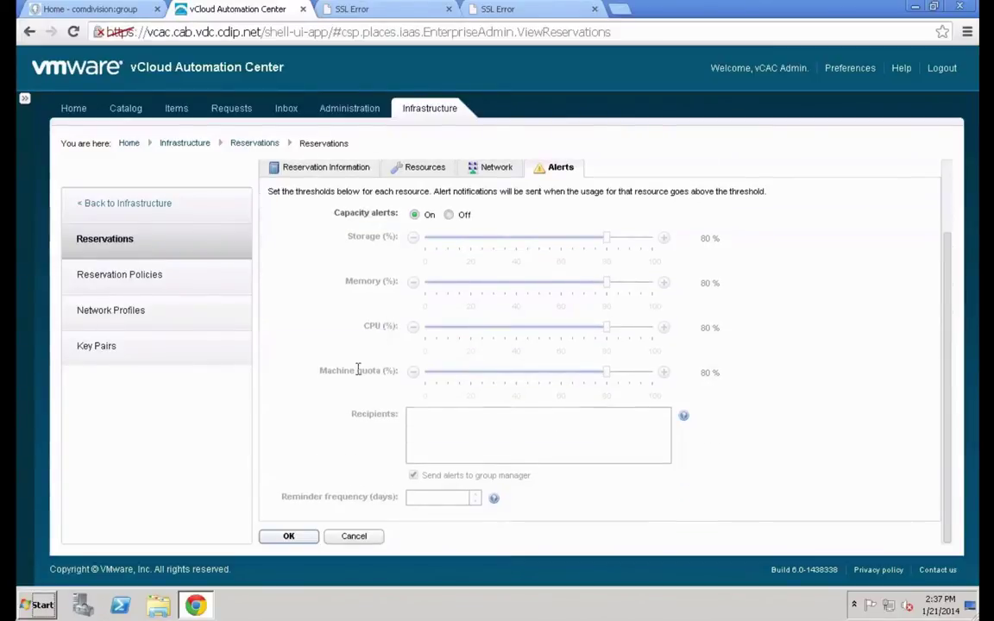
left_click(289, 536)
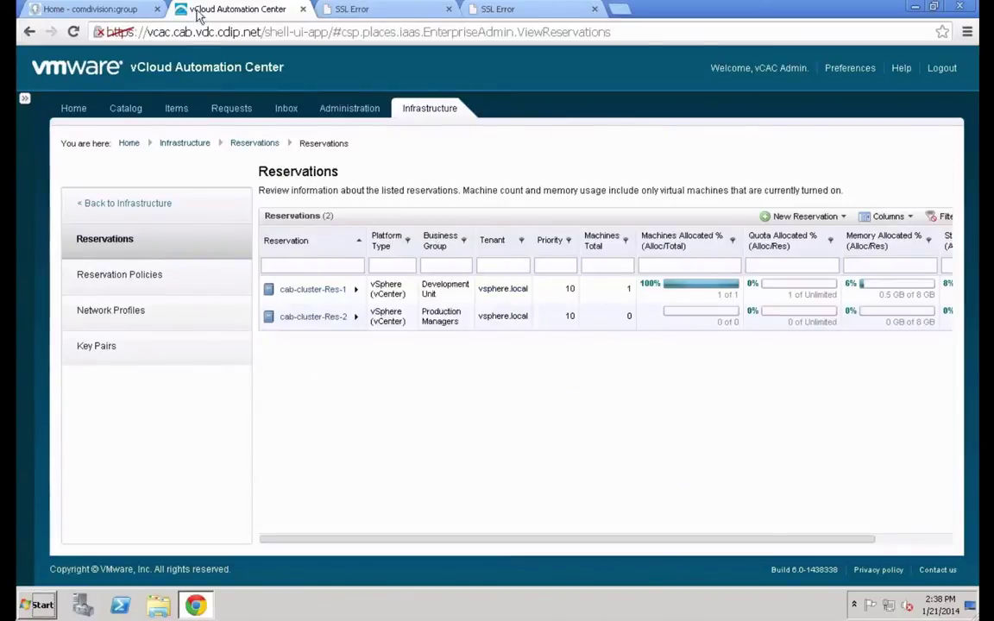
Navigate from Infrastructure to Groups > Business Groups
left_click(171, 207)
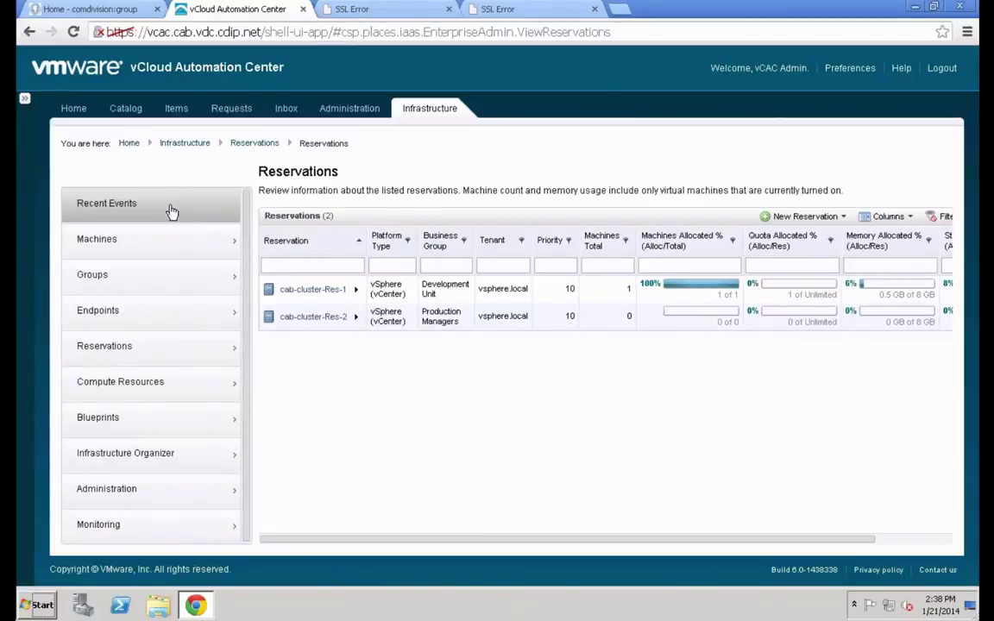
left_click(154, 282)
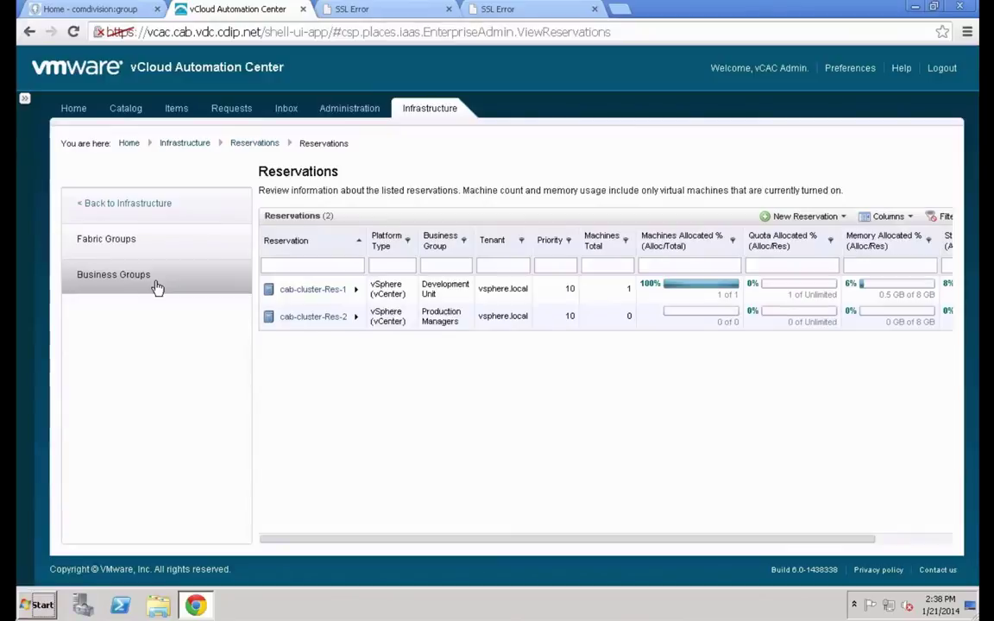
left_click(158, 284)
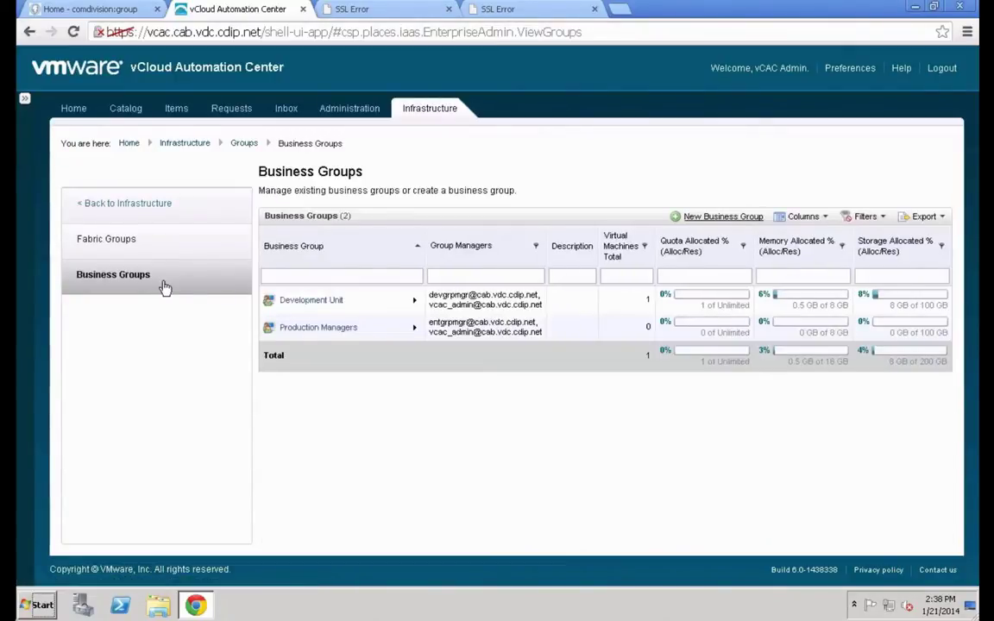
mouse_move(382, 302)
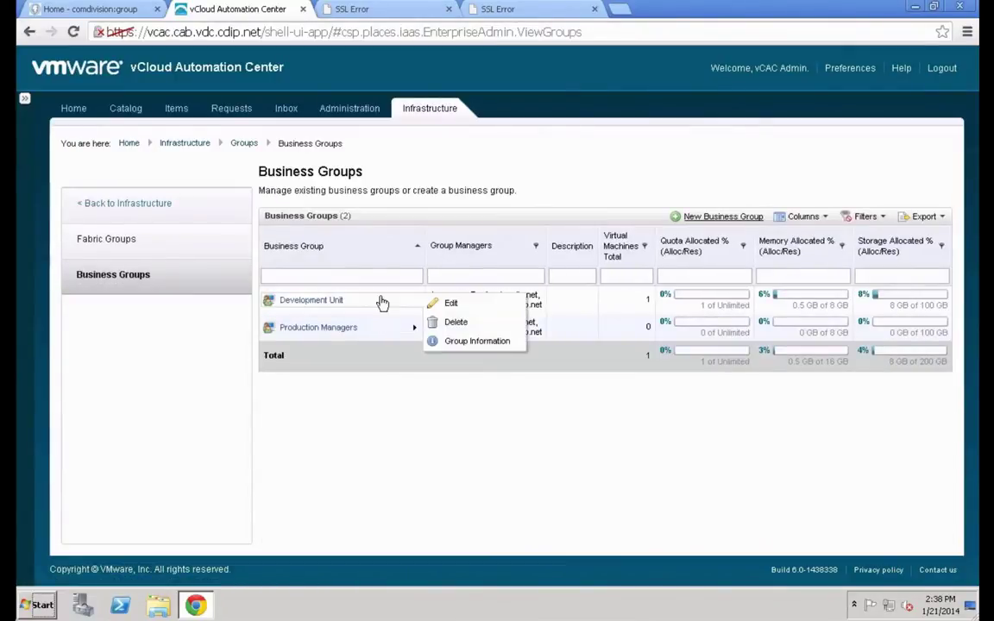
Give Development Unit a Project.ID custom property valued 'Enter Project ID' and save the group
left_click(458, 310)
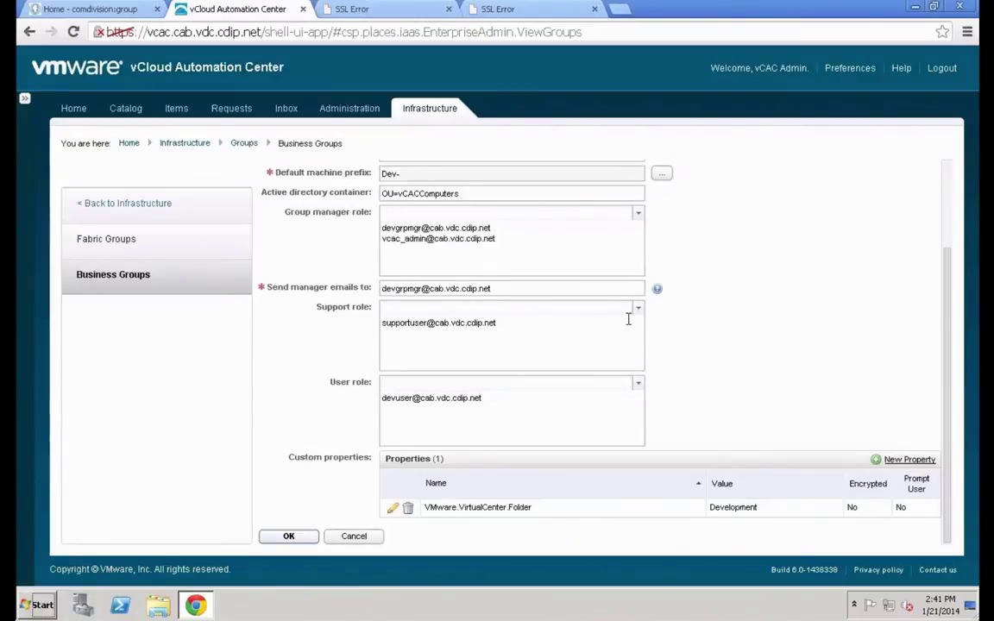
left_click(919, 463)
left_click(556, 510)
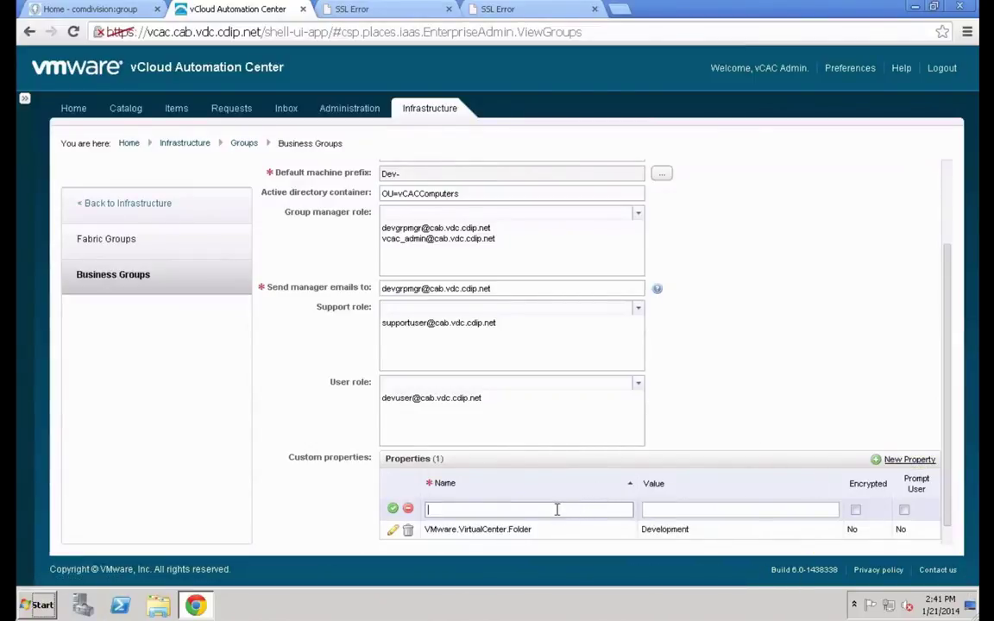
type("Project.ID")
key("Tab")
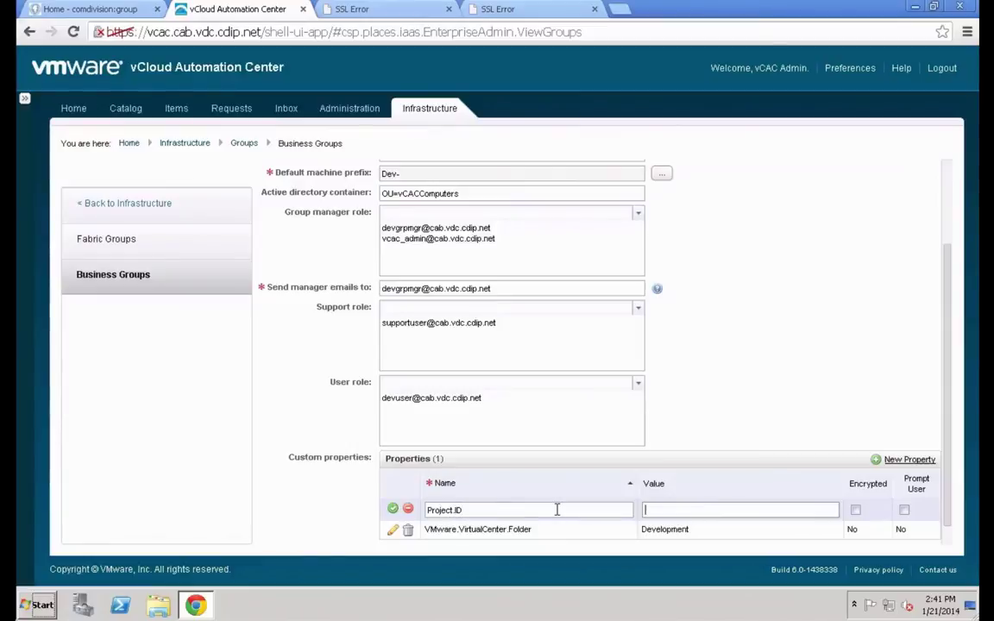
type("Enter Project ID")
left_click(391, 509)
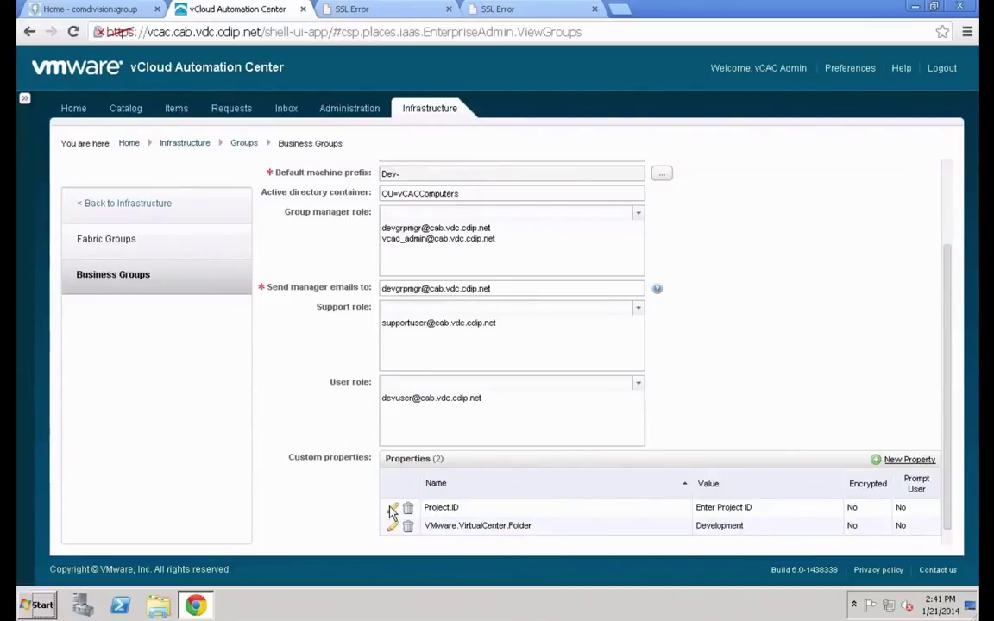
scroll(322, 397, "down", 1)
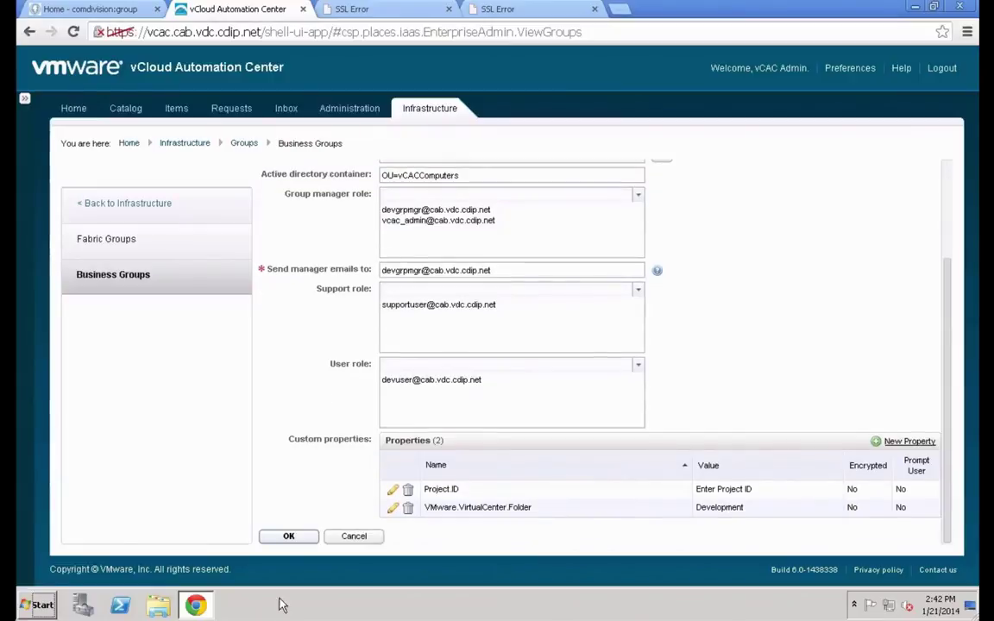
left_click(287, 537)
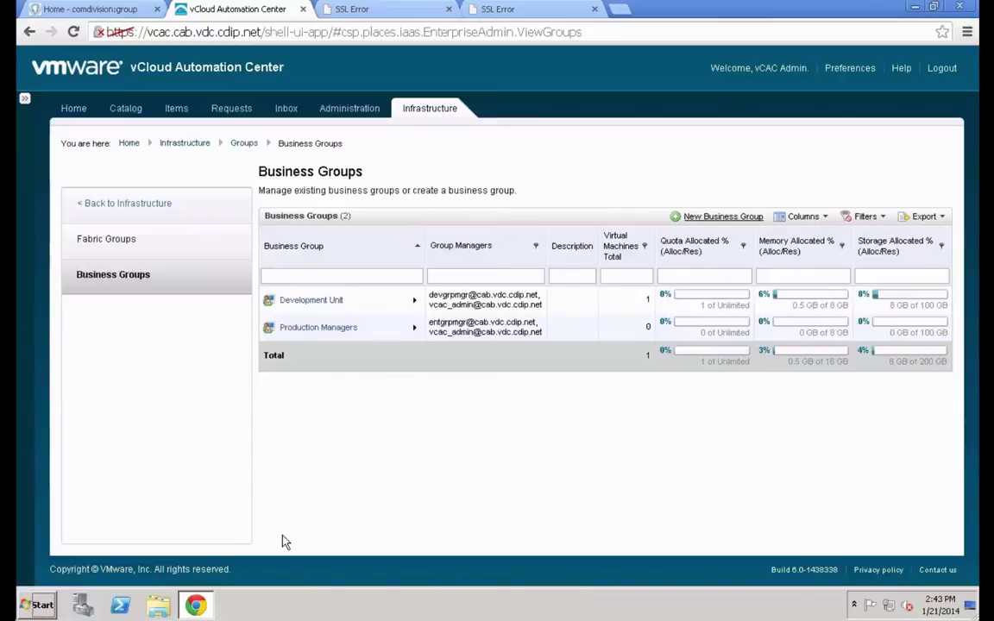
Go to Administration > Catalog Management > Services to show the CentOS service
left_click(360, 109)
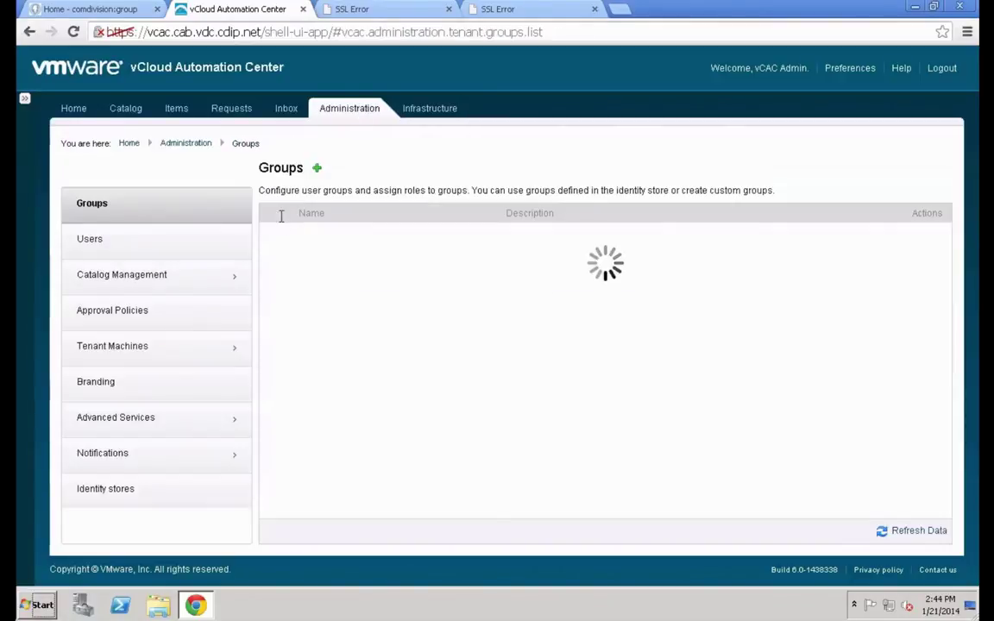
left_click(193, 269)
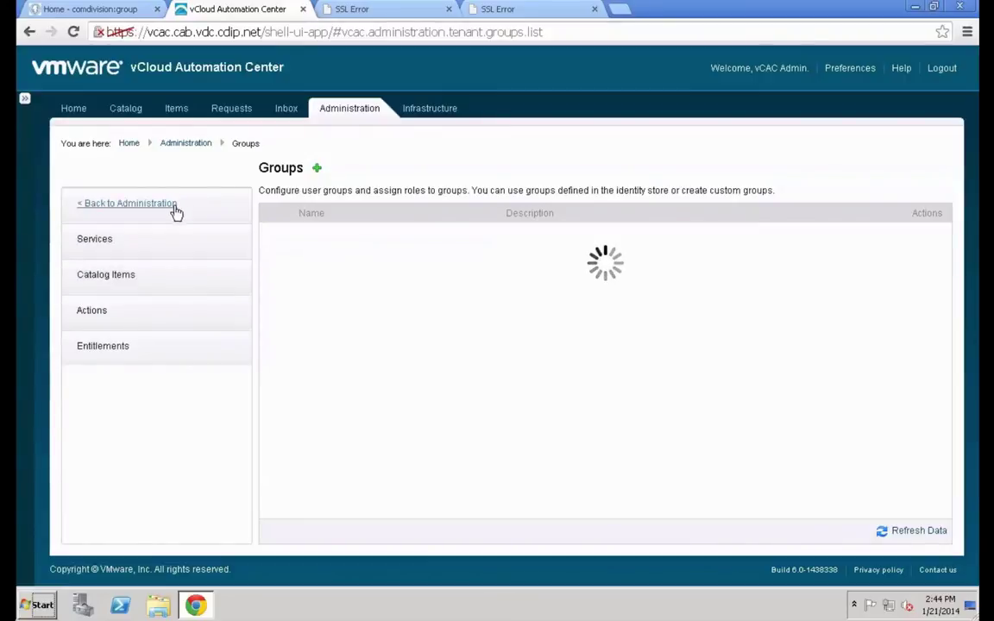
left_click(160, 248)
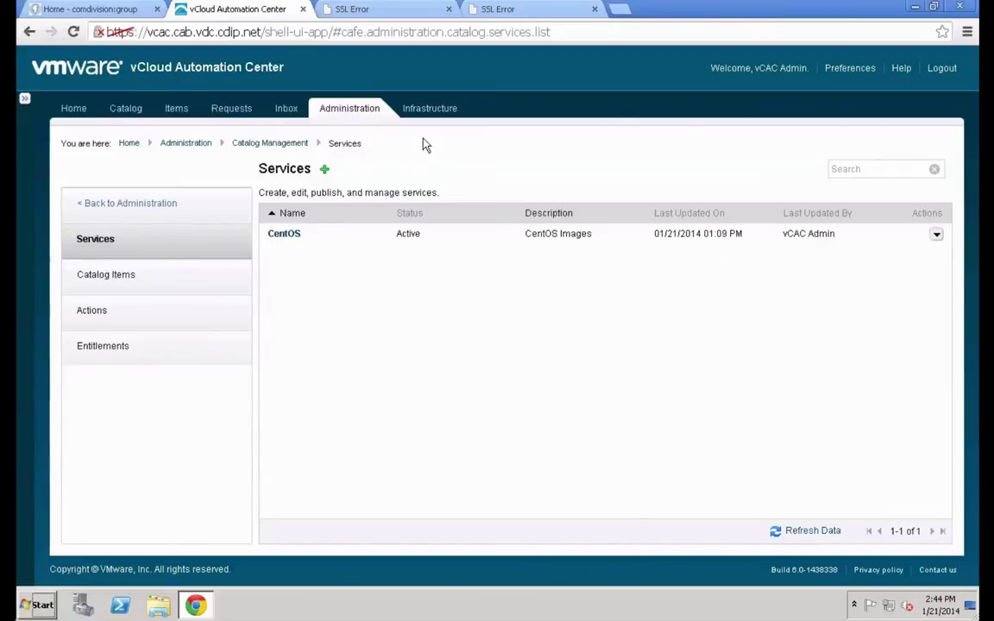
mouse_move(497, 7)
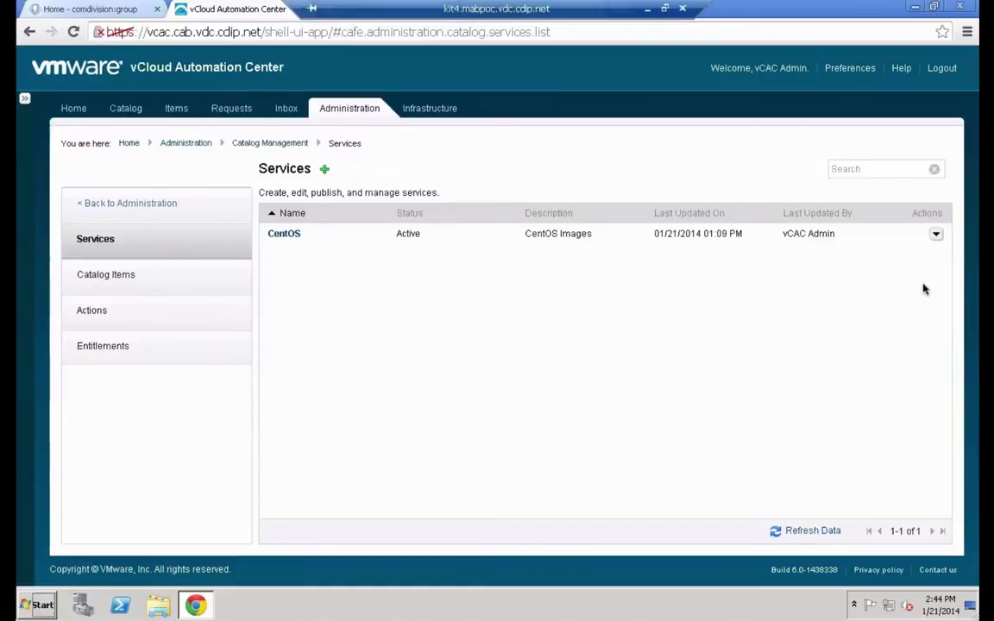
Add the centos 2nd small machine catalog item to the CentOS service
left_click(937, 234)
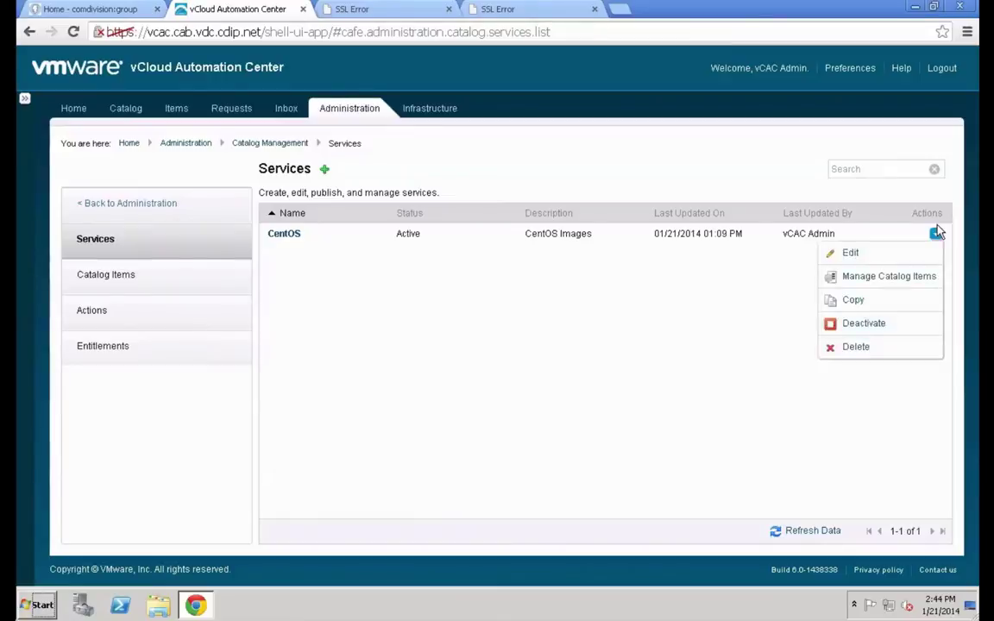
left_click(898, 281)
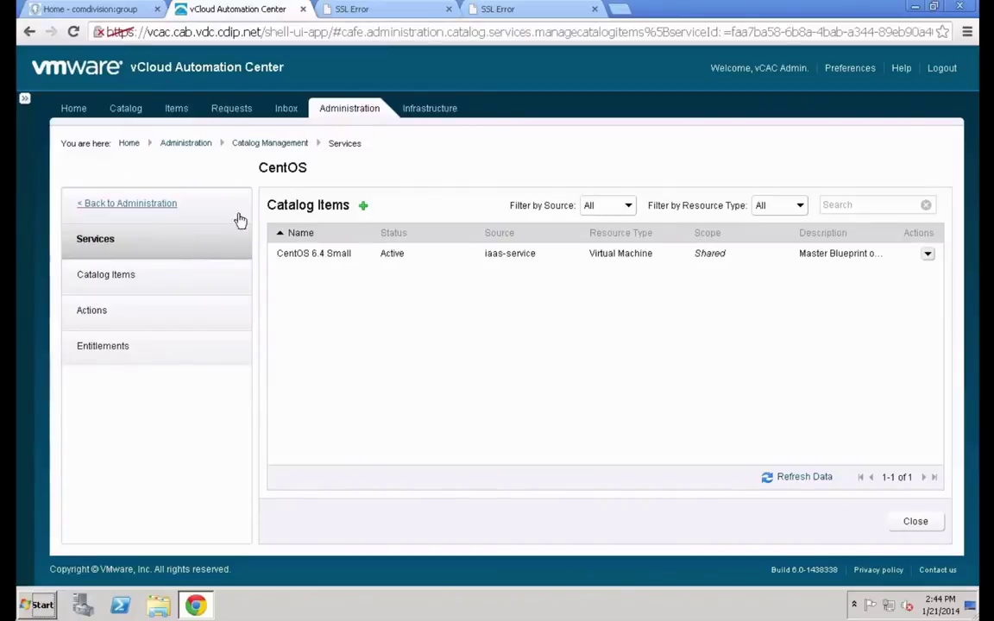
left_click(363, 207)
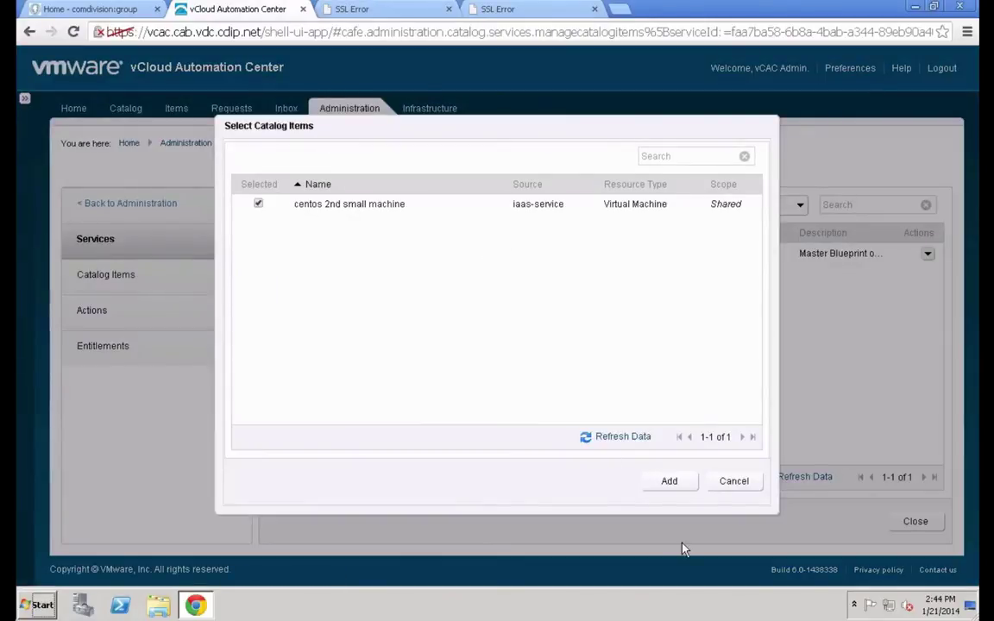
left_click(669, 481)
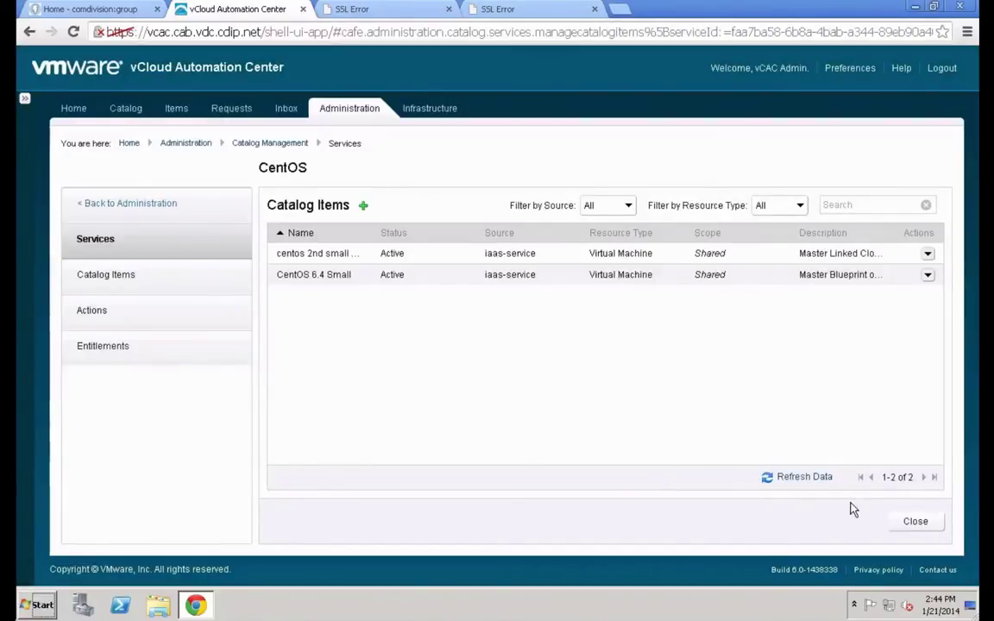
left_click(913, 525)
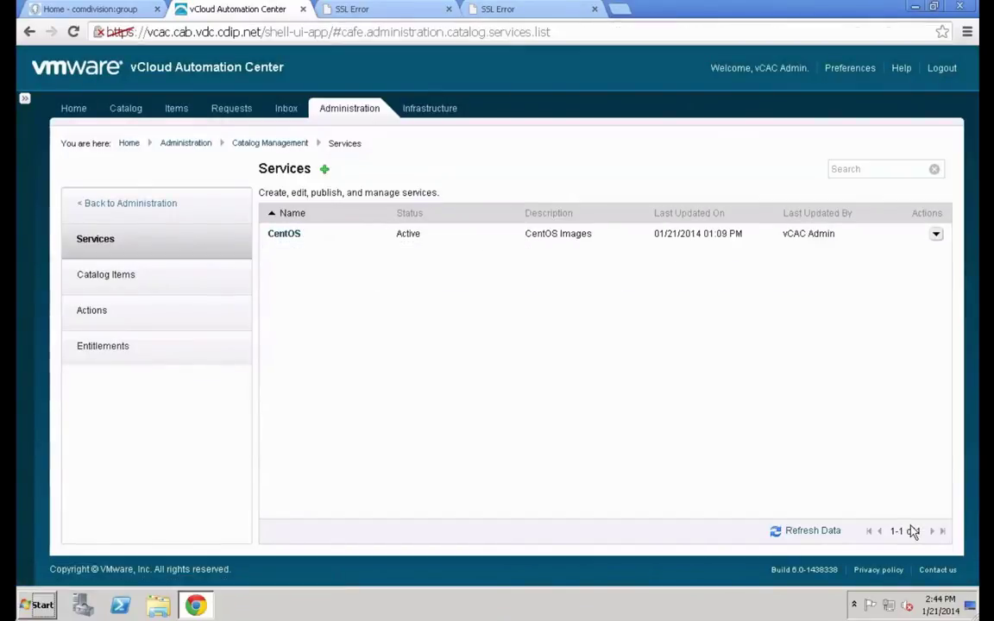
Create an Active entitlement named Enterprise Users for business group Production Managers
left_click(143, 349)
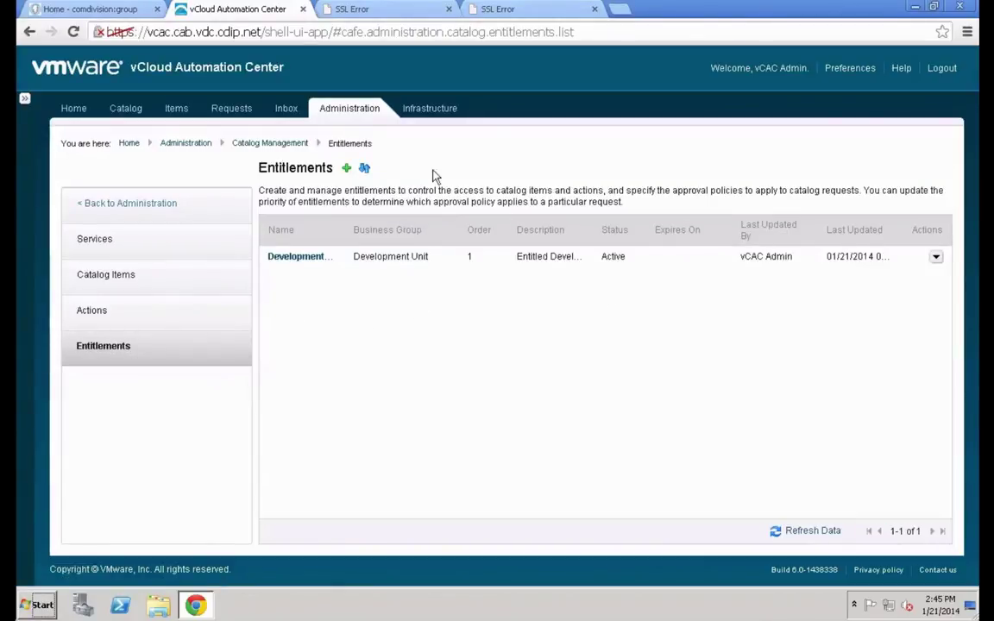
left_click(346, 167)
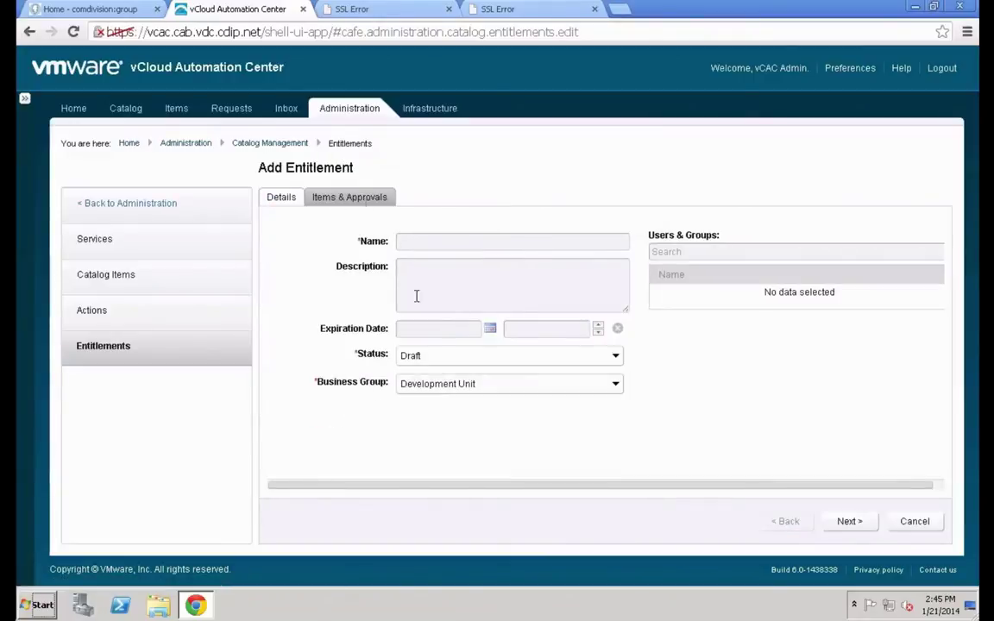
type("Enterprise Users")
key("Tab")
left_click(513, 361)
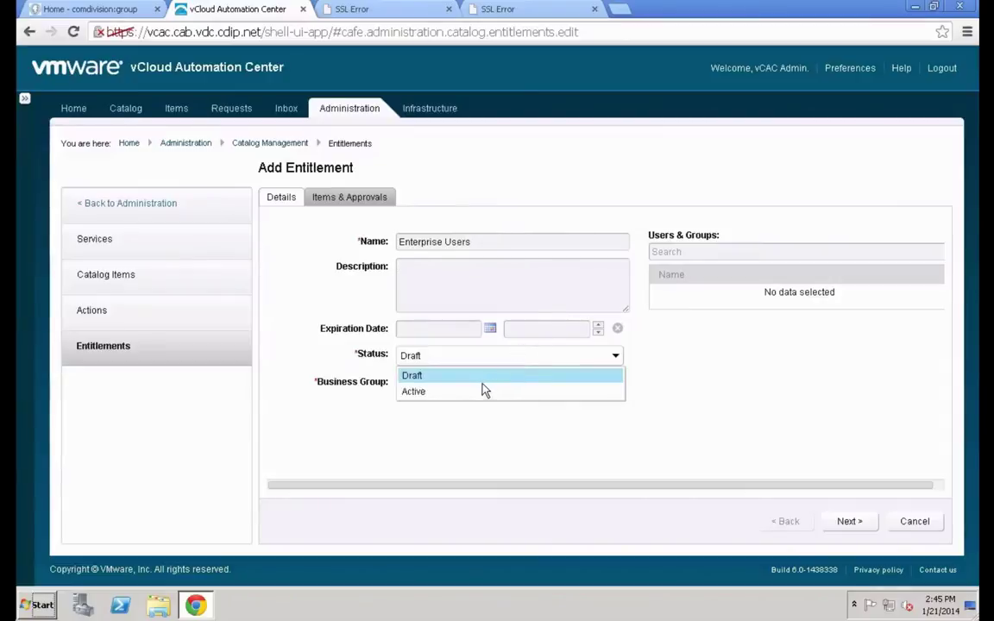
left_click(483, 393)
left_click(485, 388)
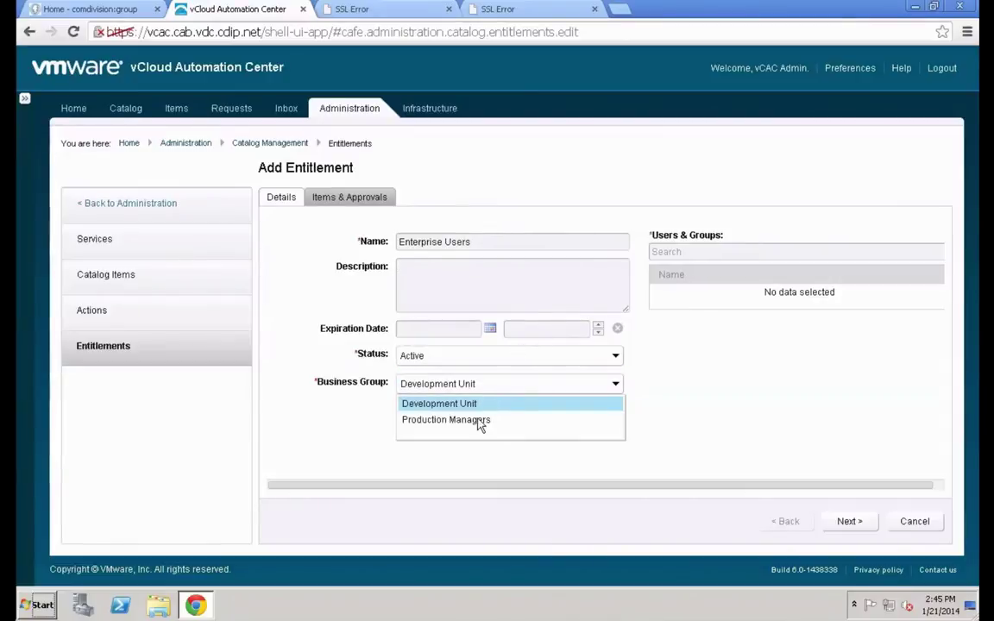
left_click(479, 421)
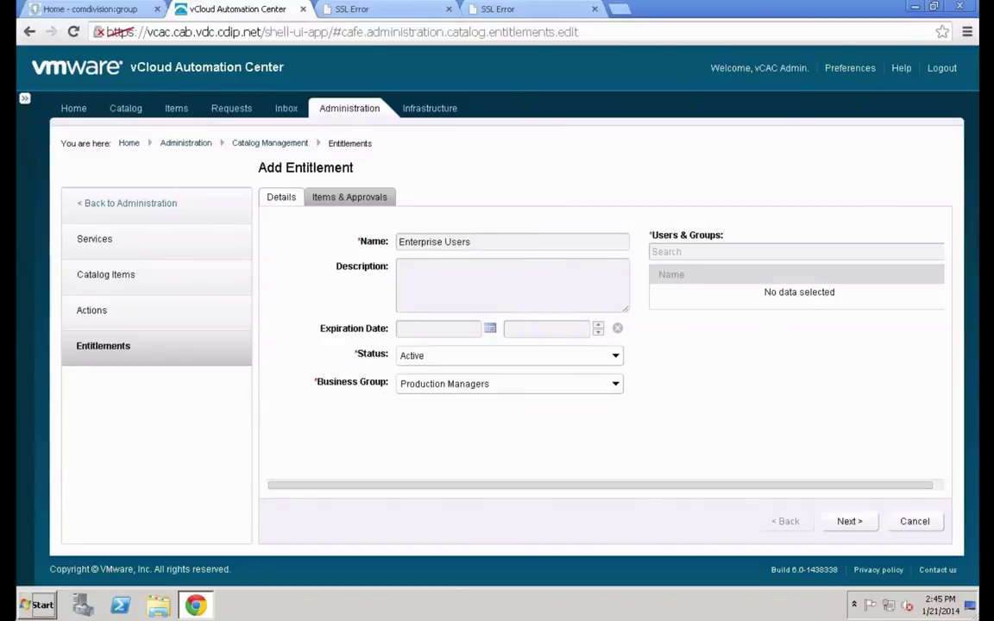
Add the group manager, enterprise user and admin accounts as users, then continue to Items & Approvals
left_click(748, 252)
type("entgrpmgr")
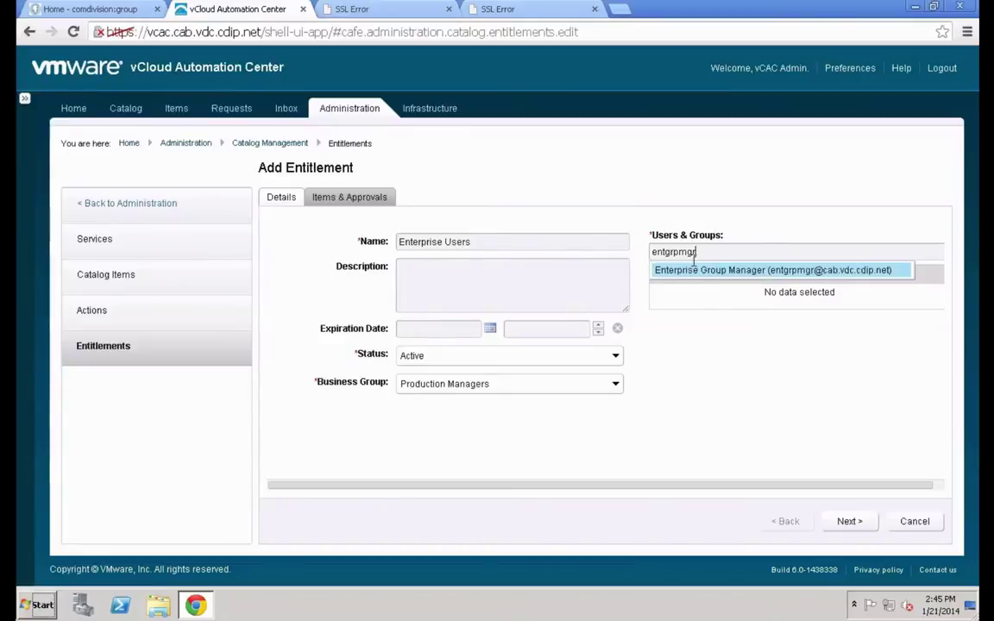
left_click(696, 273)
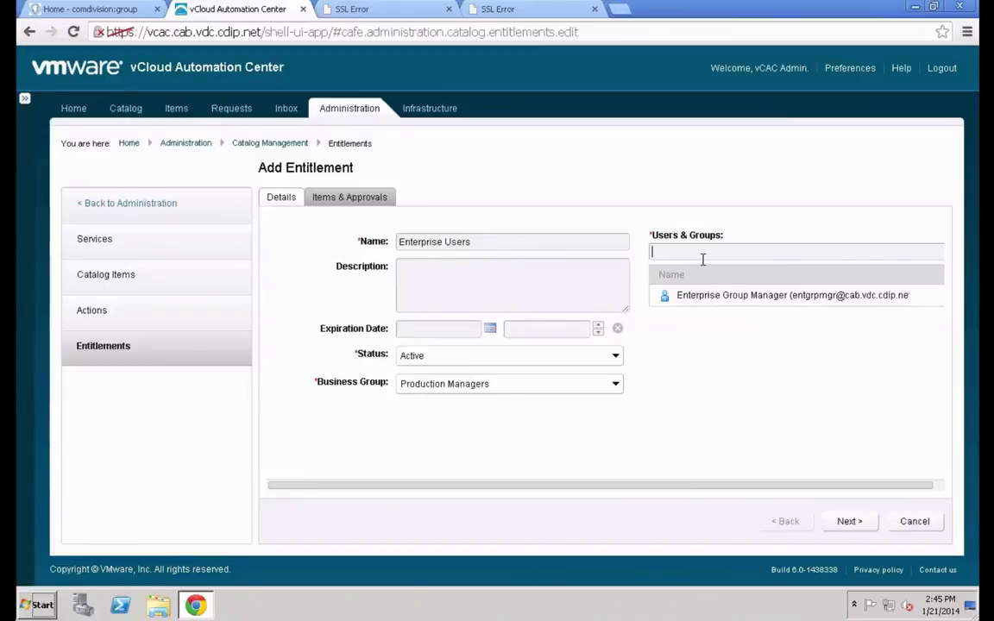
type("entuser")
left_click(704, 272)
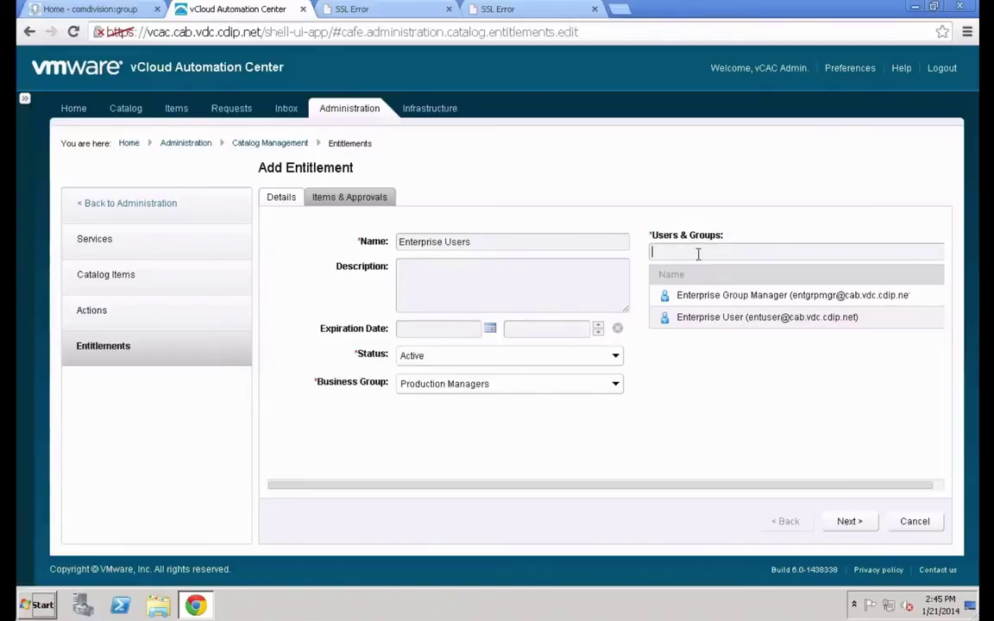
type("vcac")
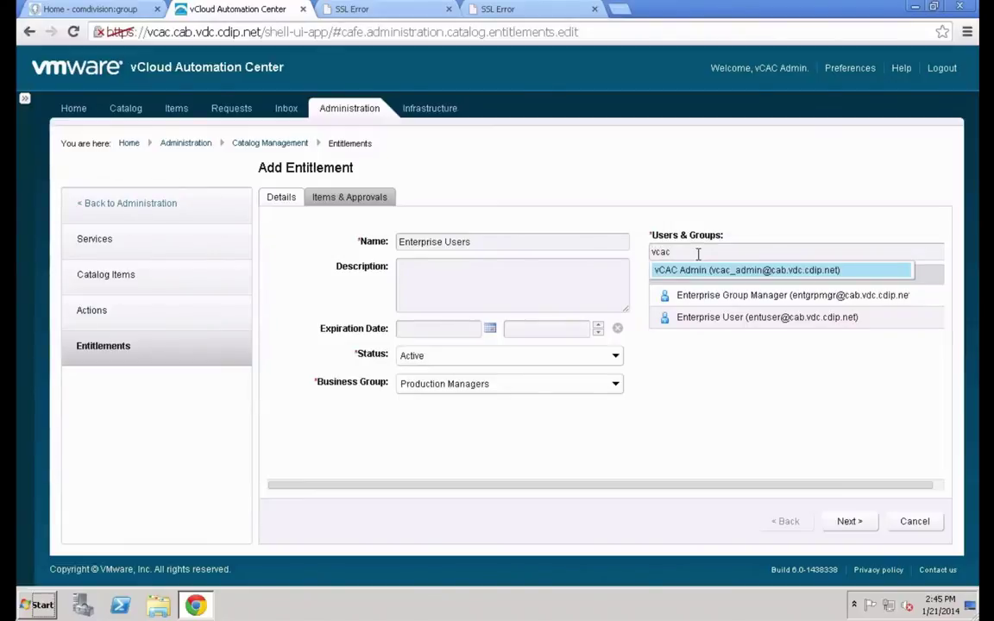
left_click(705, 271)
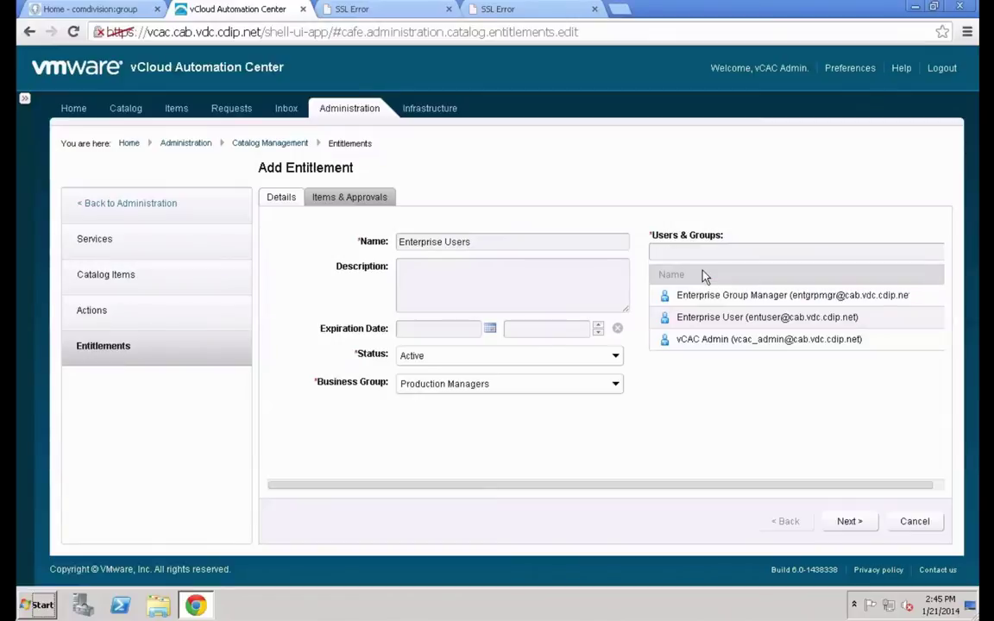
left_click(845, 522)
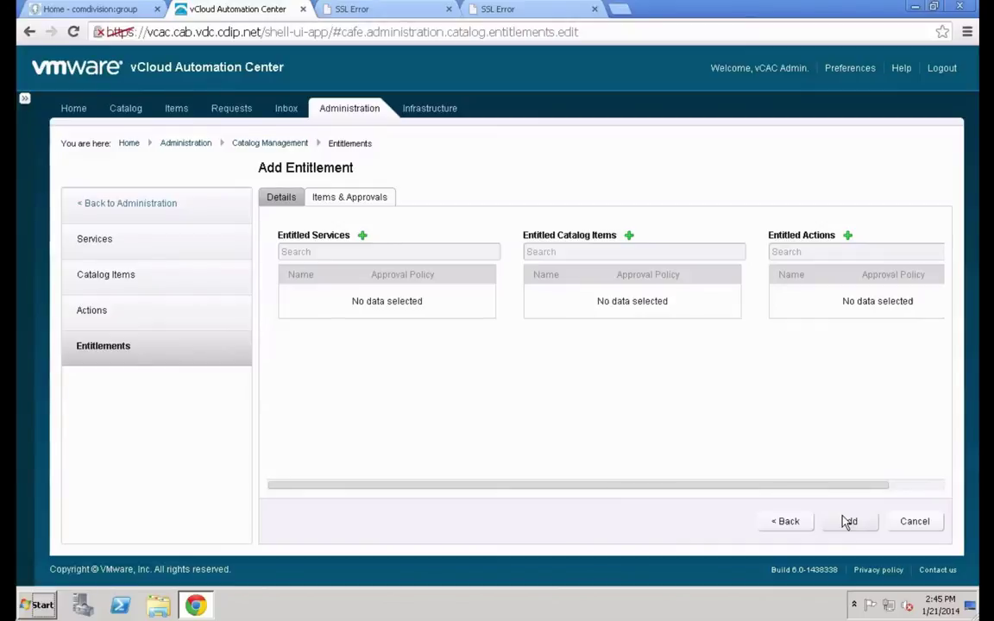
Entitle the CentOS service plus catalog items CentOS 6.4 Small and centos 2nd small machine
left_click(362, 235)
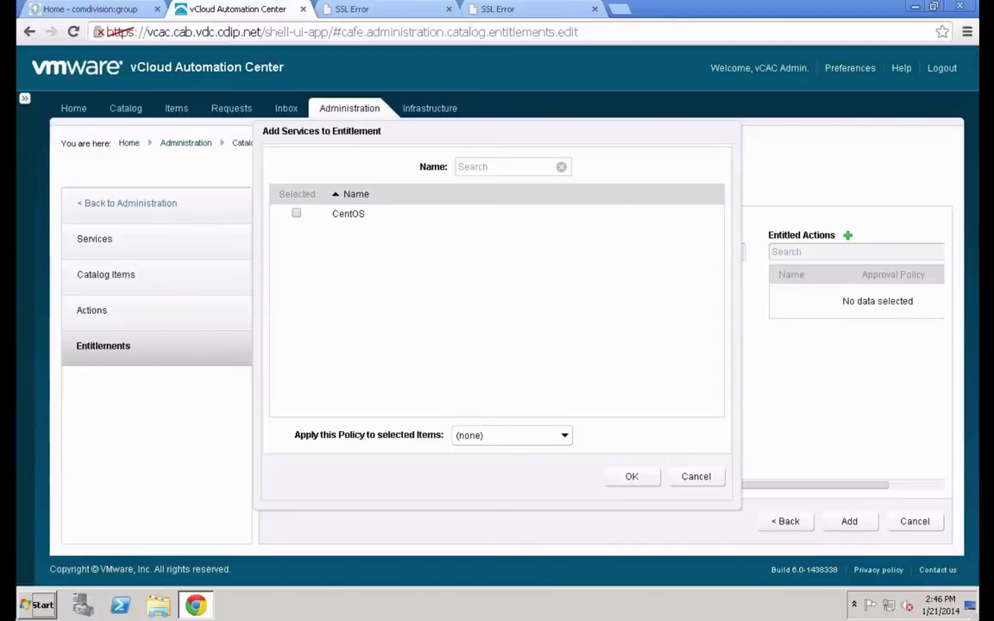
left_click(298, 214)
left_click(651, 481)
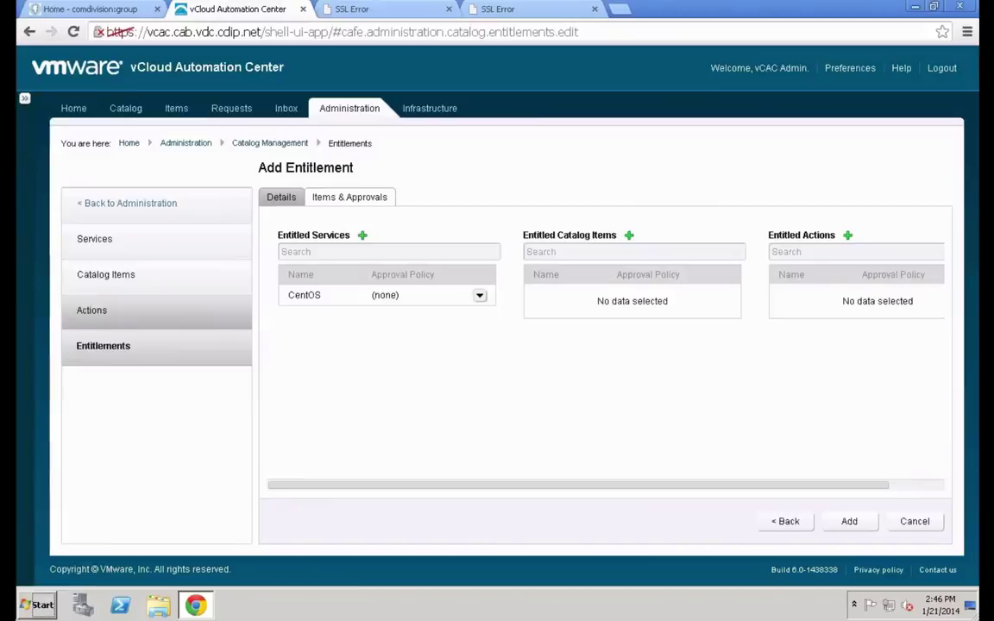
left_click(629, 234)
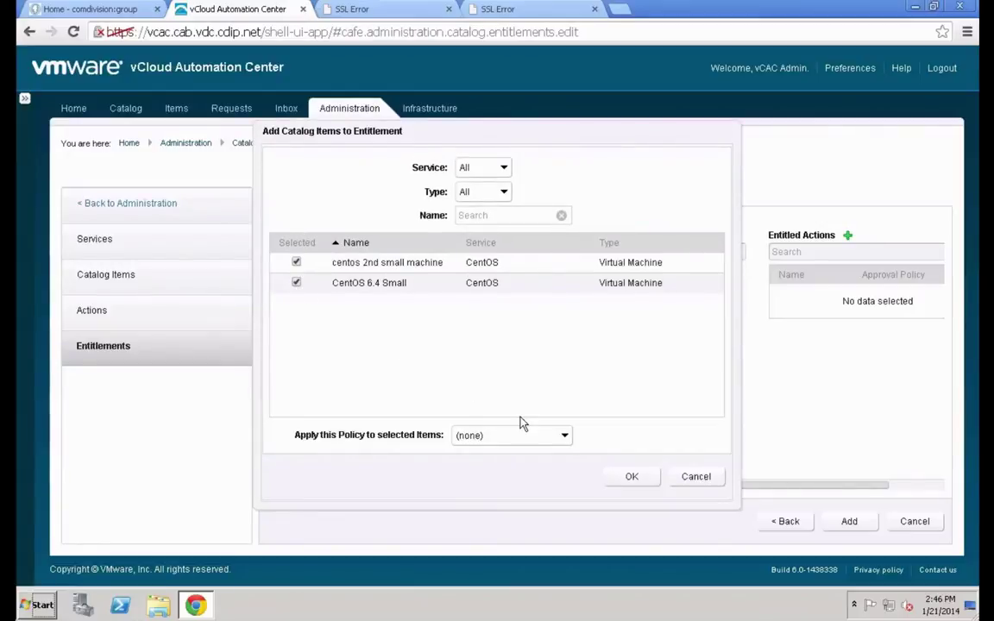
left_click(629, 480)
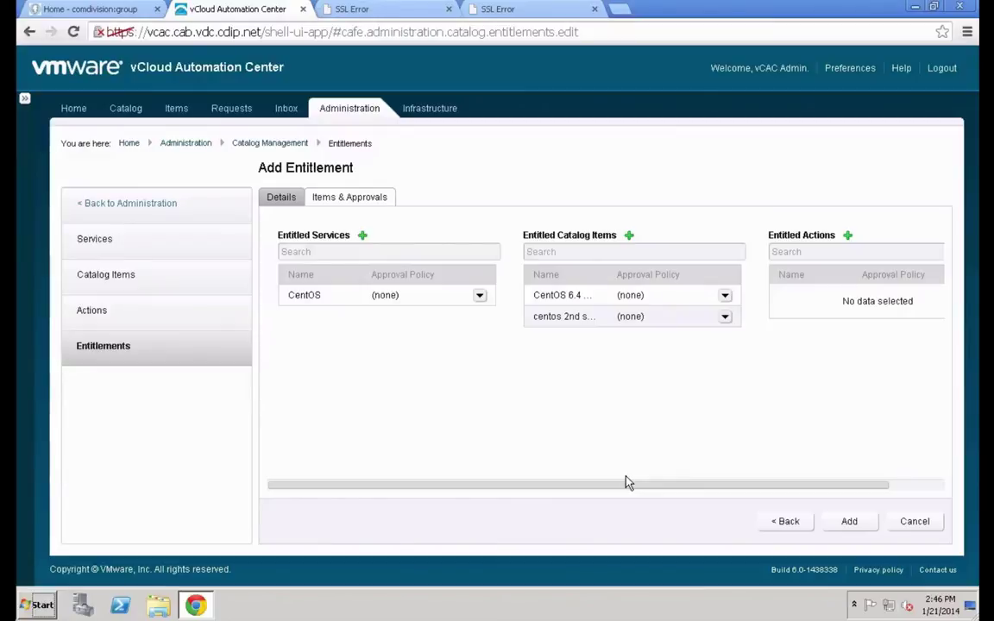
Entitle the Virtual Machine actions Destroy, Install Tools, Register VDI and Unregister VDI
left_click(848, 236)
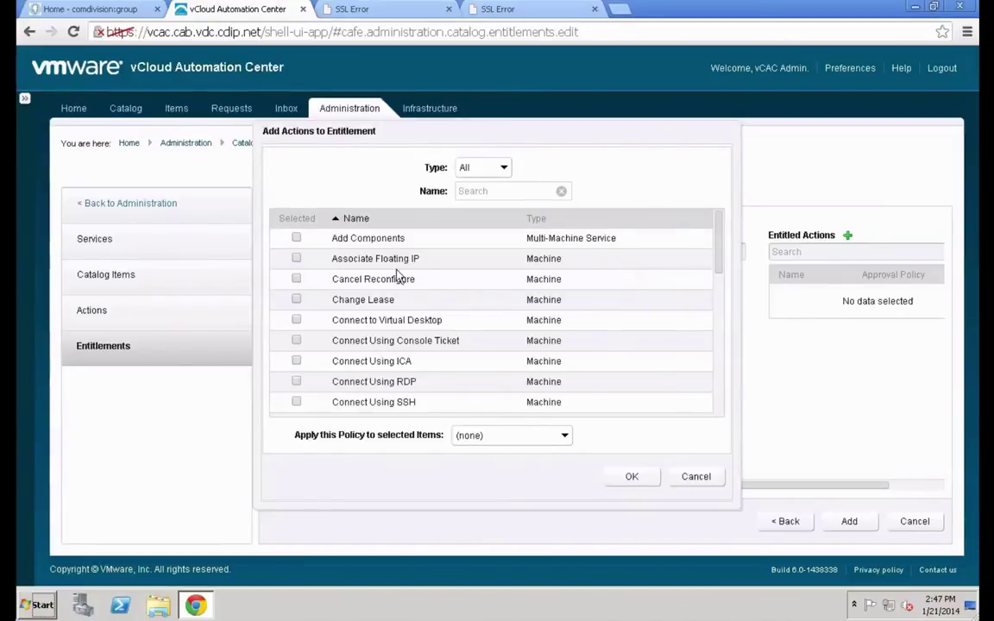
left_click(475, 166)
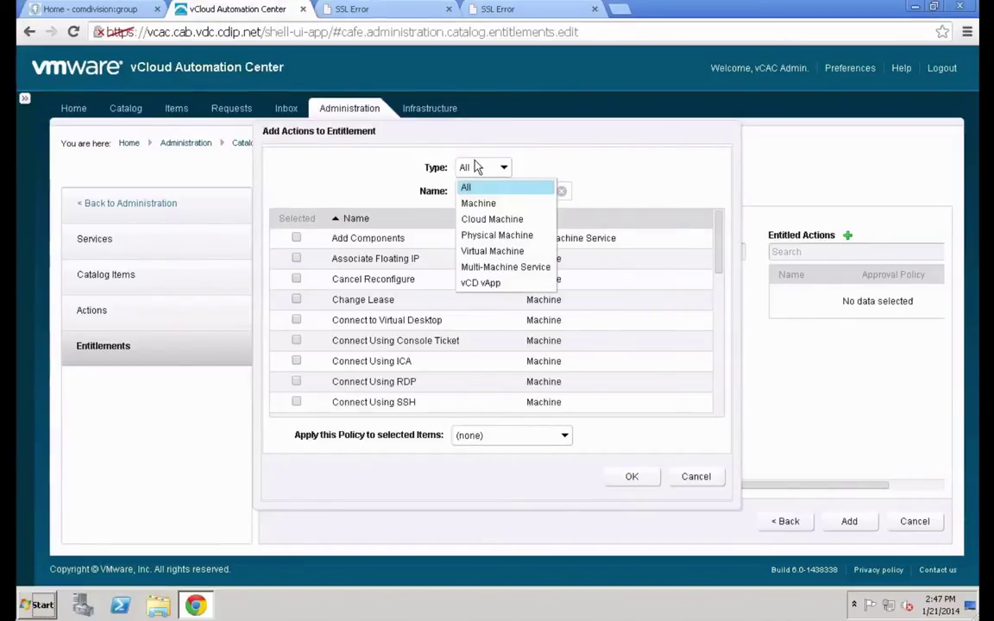
left_click(490, 251)
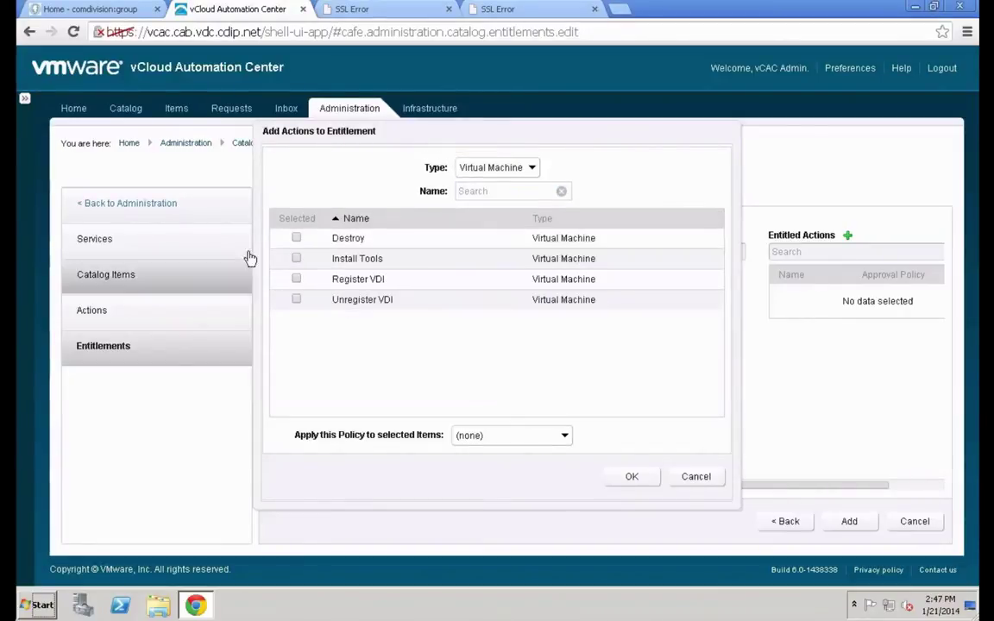
left_click(296, 239)
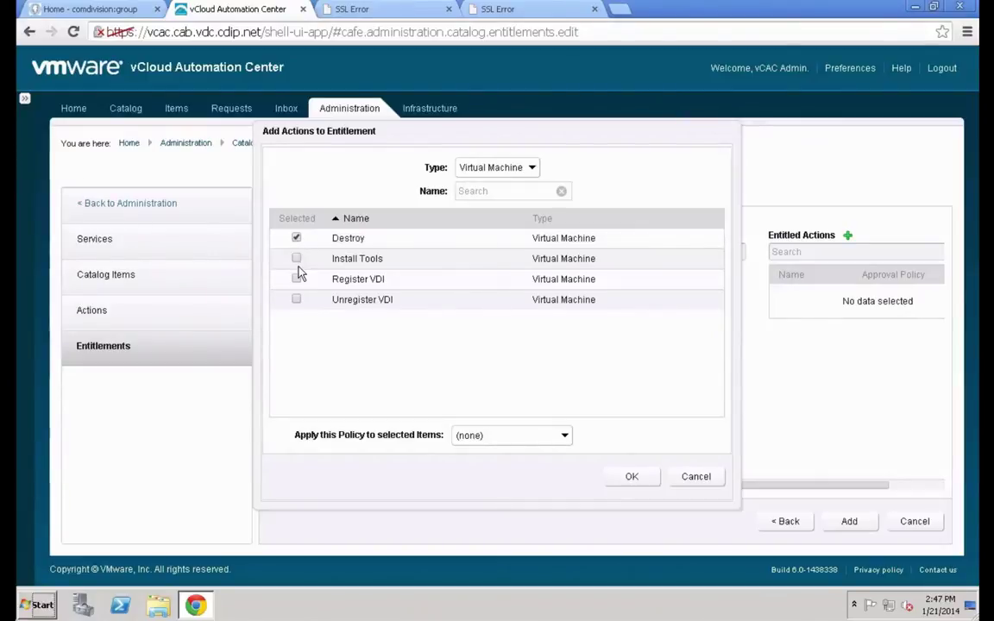
left_click(296, 258)
left_click(297, 279)
left_click(297, 299)
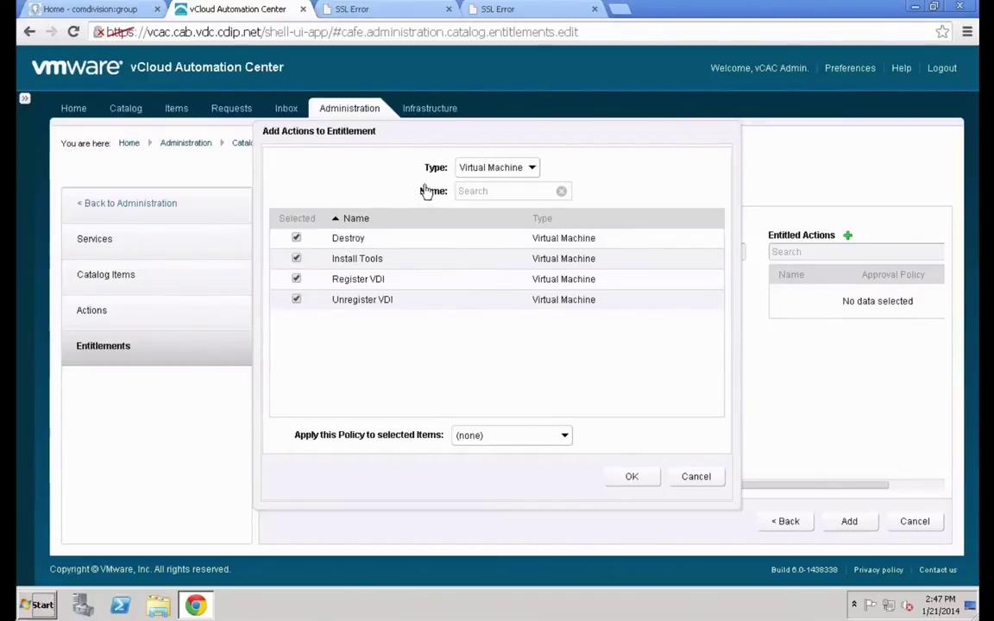
Entitle Machine actions Associate Floating IP, Cancel Reconfigure, and Connect Using Console Ticket, ICA and RDP
left_click(524, 170)
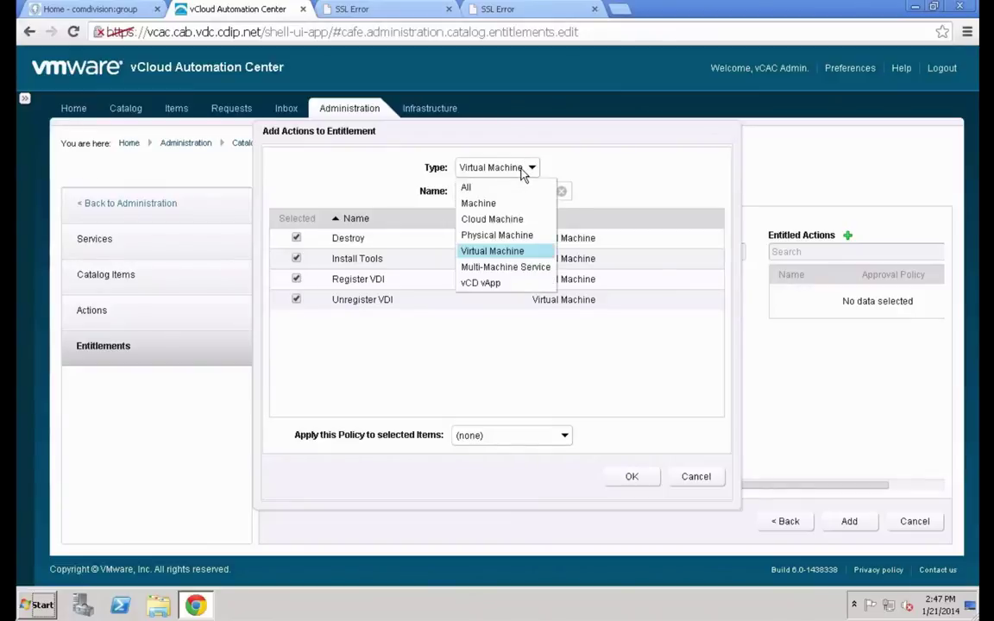
left_click(510, 218)
left_click(526, 167)
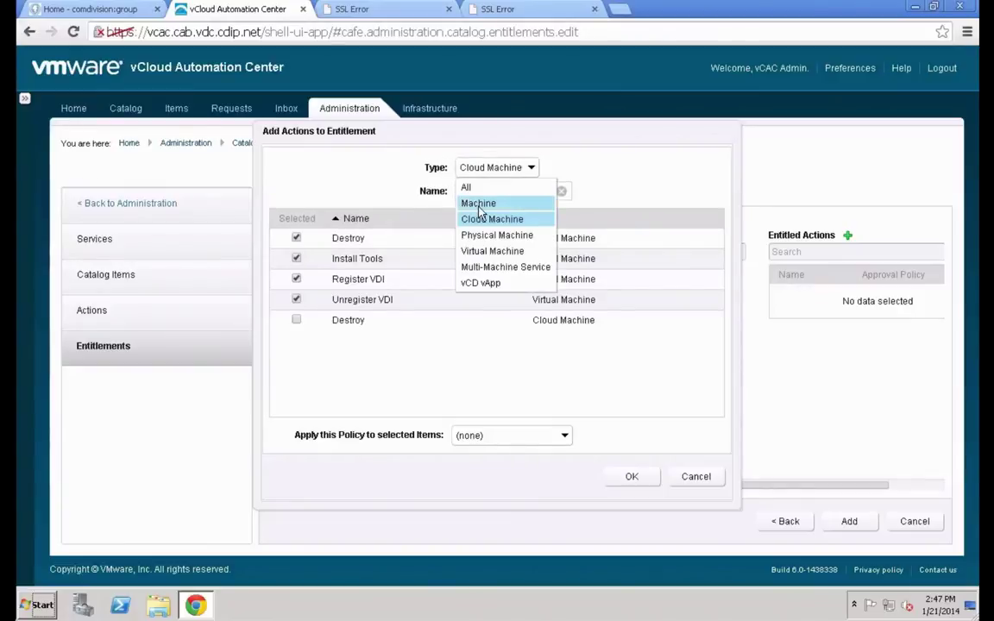
left_click(480, 207)
left_click(297, 320)
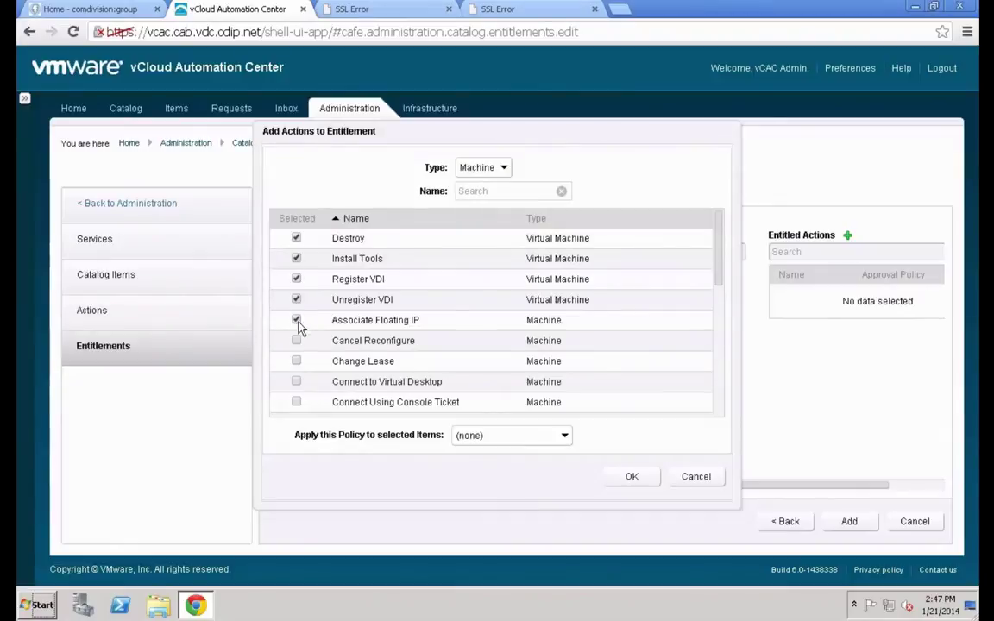
left_click(296, 341)
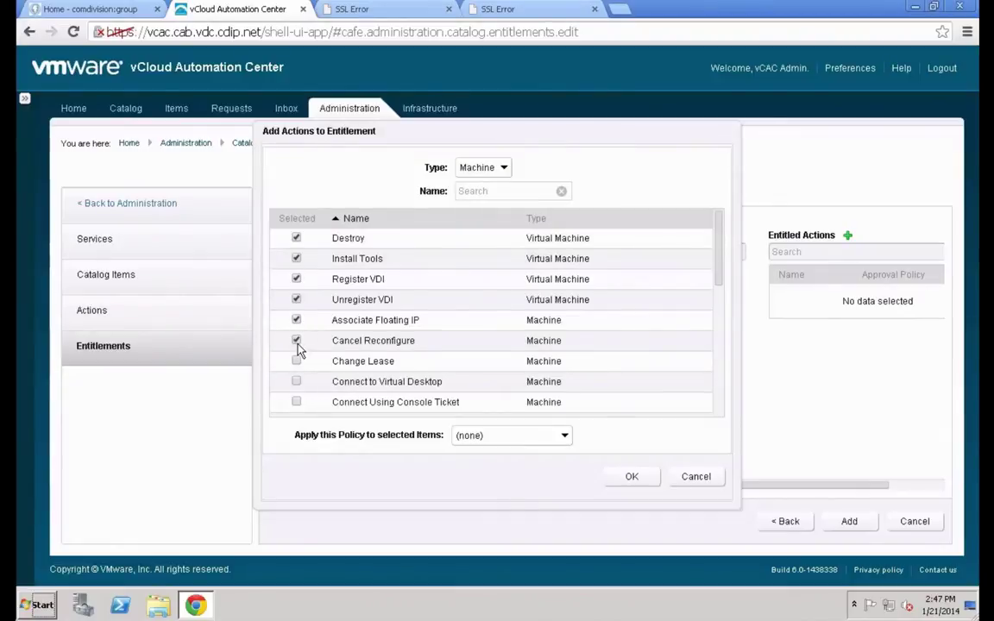
left_click(296, 402)
scroll(330, 344, "down", 3)
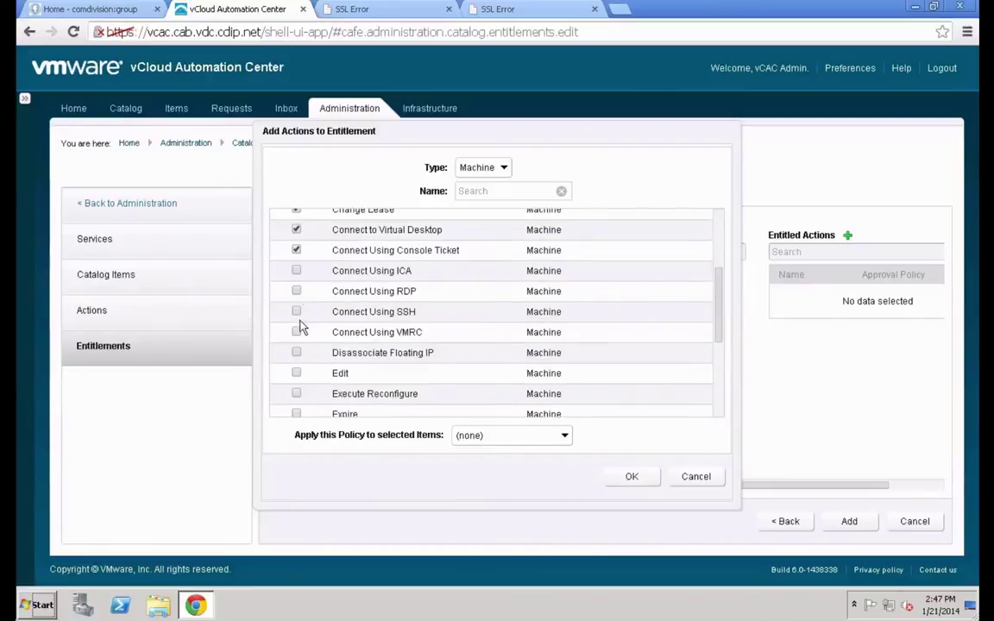
left_click(297, 273)
left_click(297, 293)
Entitle Expire, Export Certificate, Power Off/On, Reprovision, Restart, Shutdown and Suspend, then save the entitlement
left_click(297, 414)
scroll(359, 319, "down", 3)
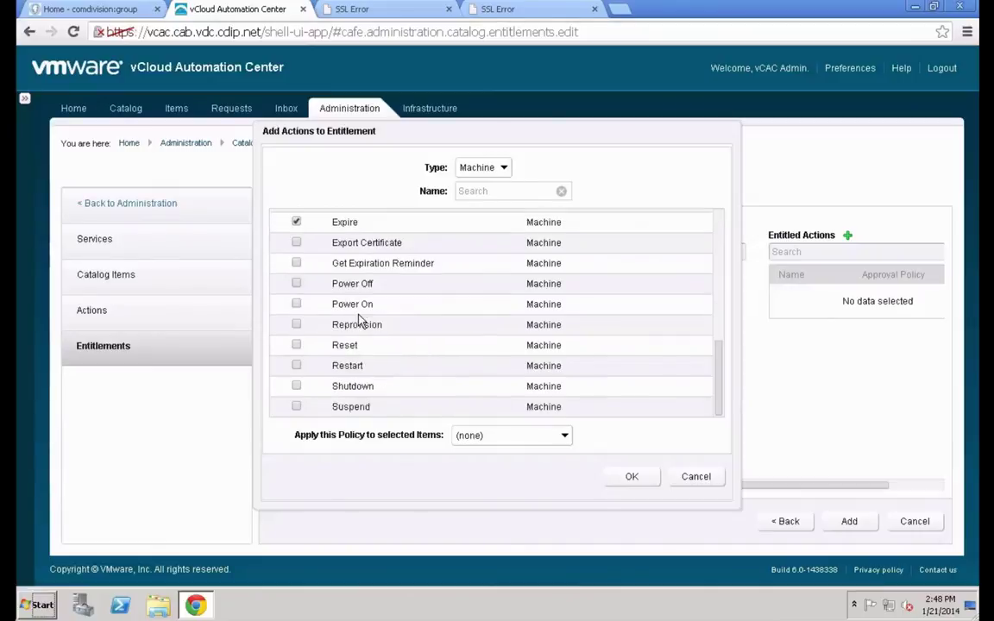
left_click(296, 244)
left_click(296, 284)
left_click(296, 304)
left_click(296, 324)
left_click(297, 368)
left_click(297, 388)
left_click(297, 407)
left_click(620, 477)
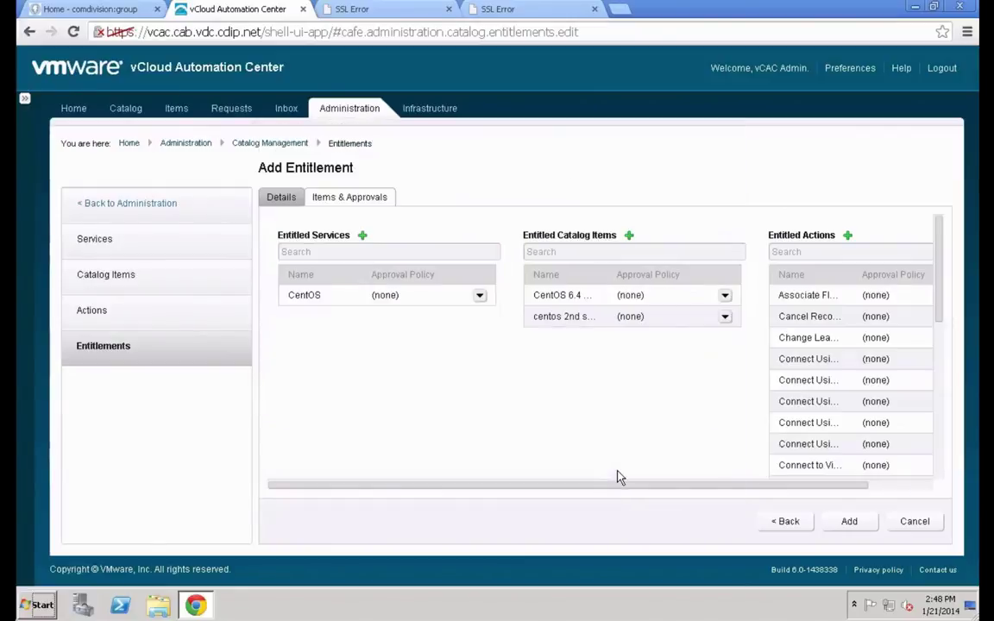
left_click(875, 523)
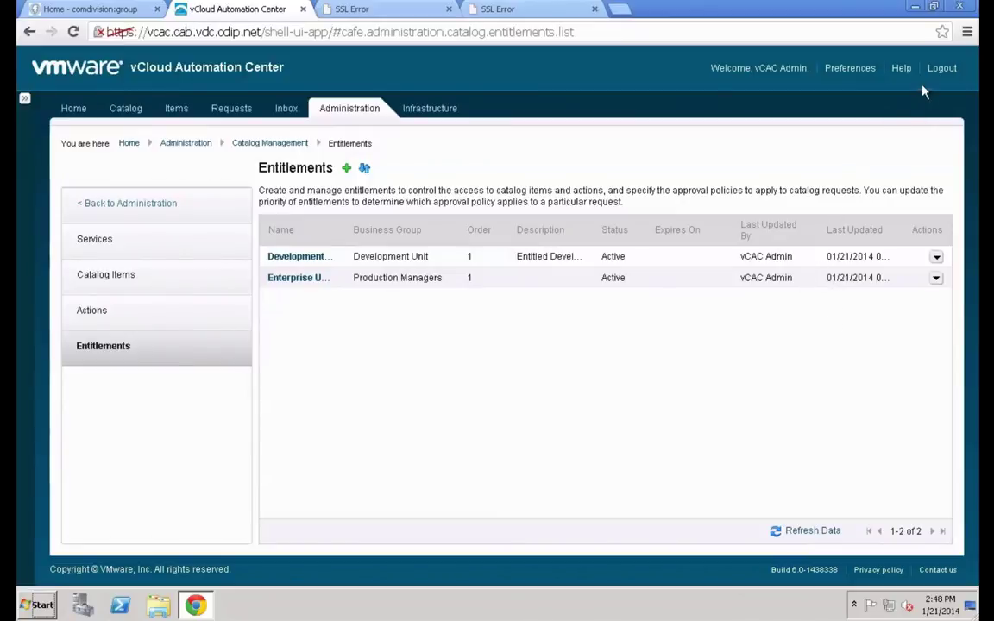
Log out of the administrator session
left_click(943, 68)
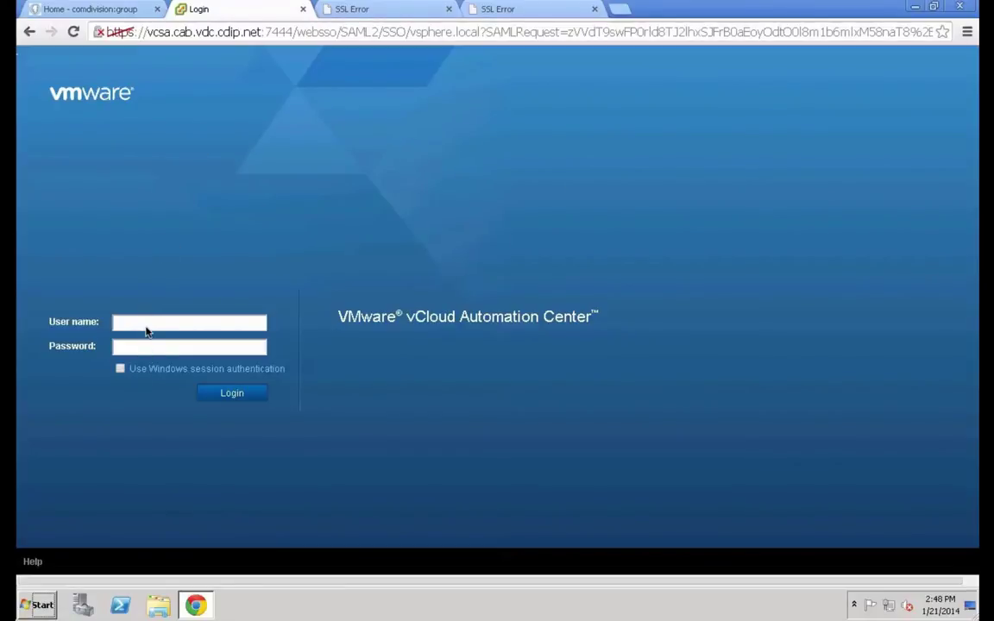
Sign back in with the vCAC administrator's user name and account password
left_click(148, 326)
key("Tab")
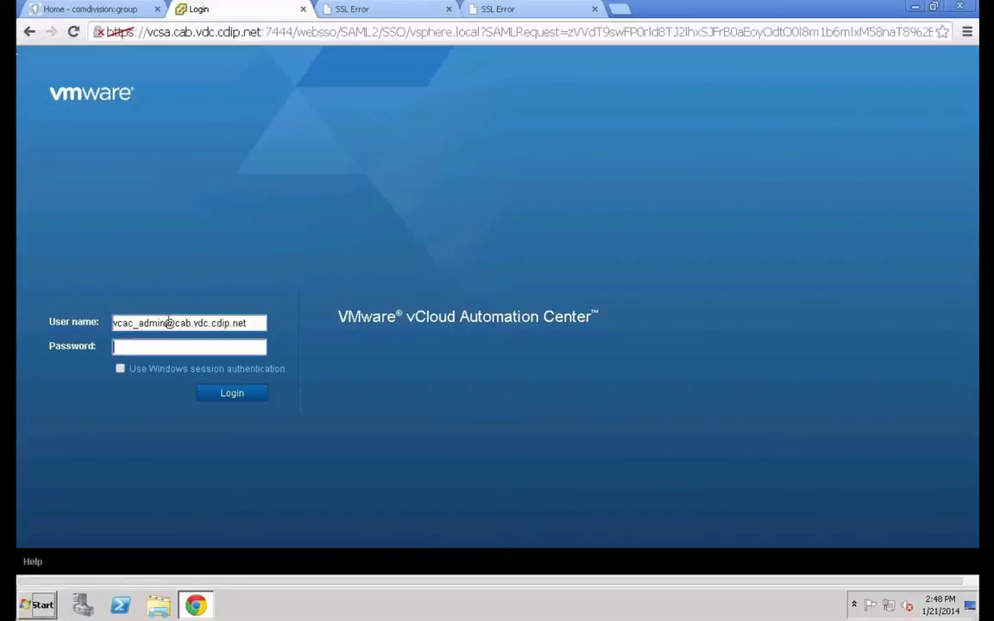
left_click(226, 395)
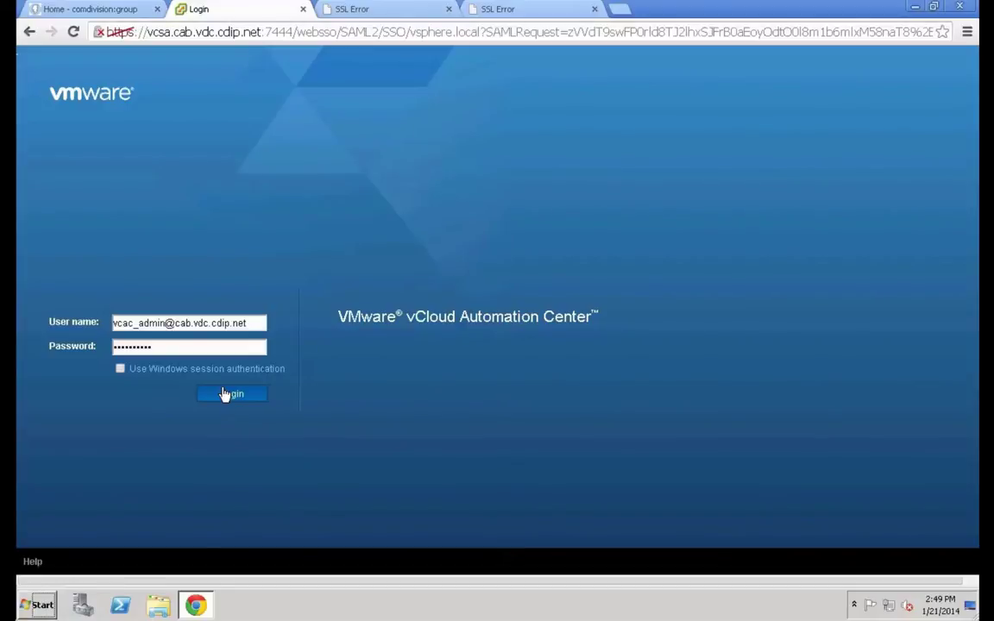
left_click(224, 395)
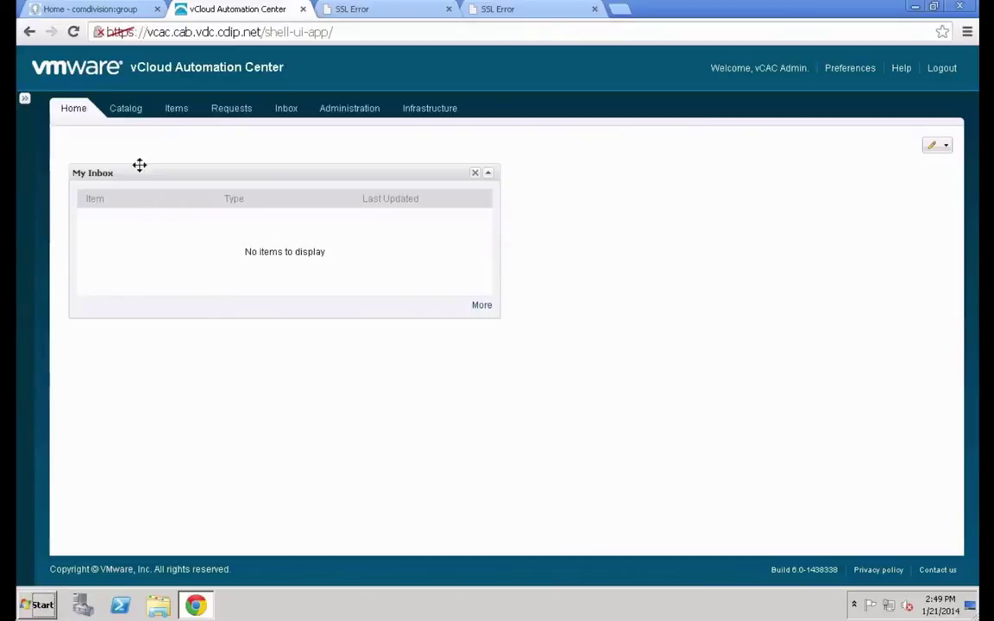
Open the Catalog tab to view the four CentOS items across Development Unit and Production Managers
left_click(135, 115)
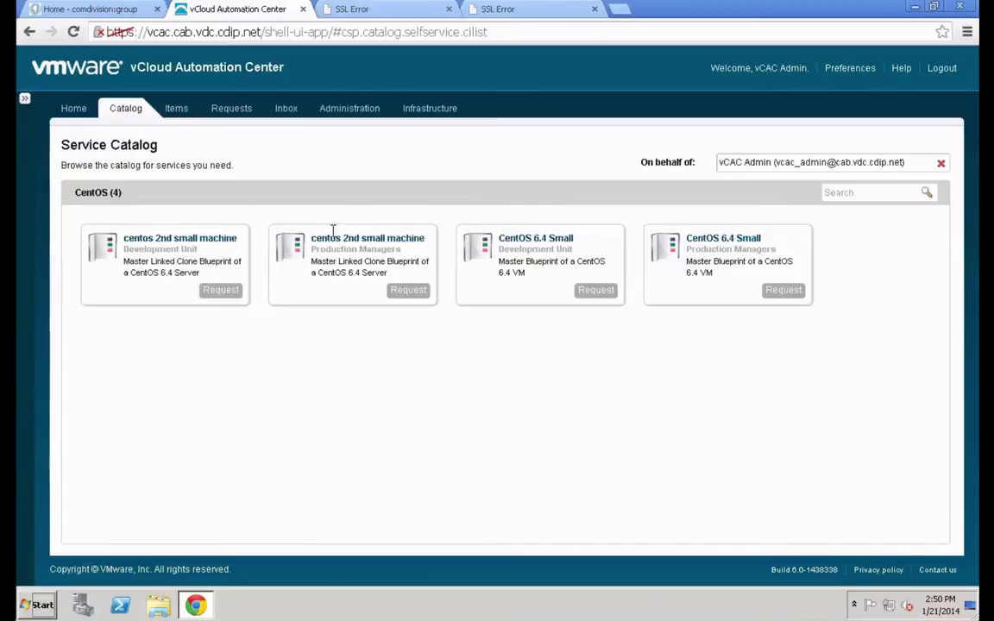
left_click(597, 293)
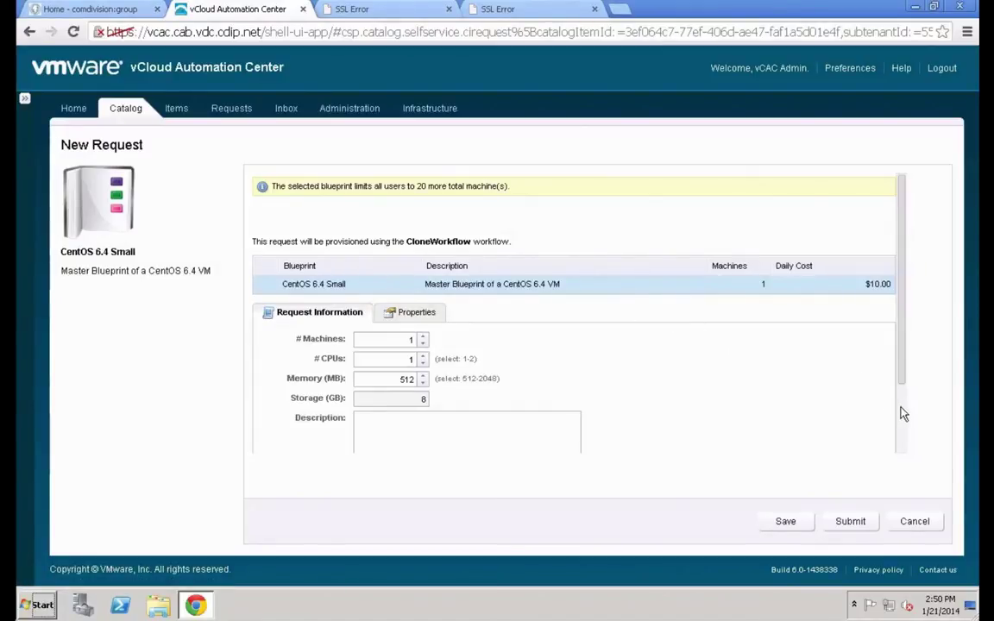
scroll(903, 414, "down", 2)
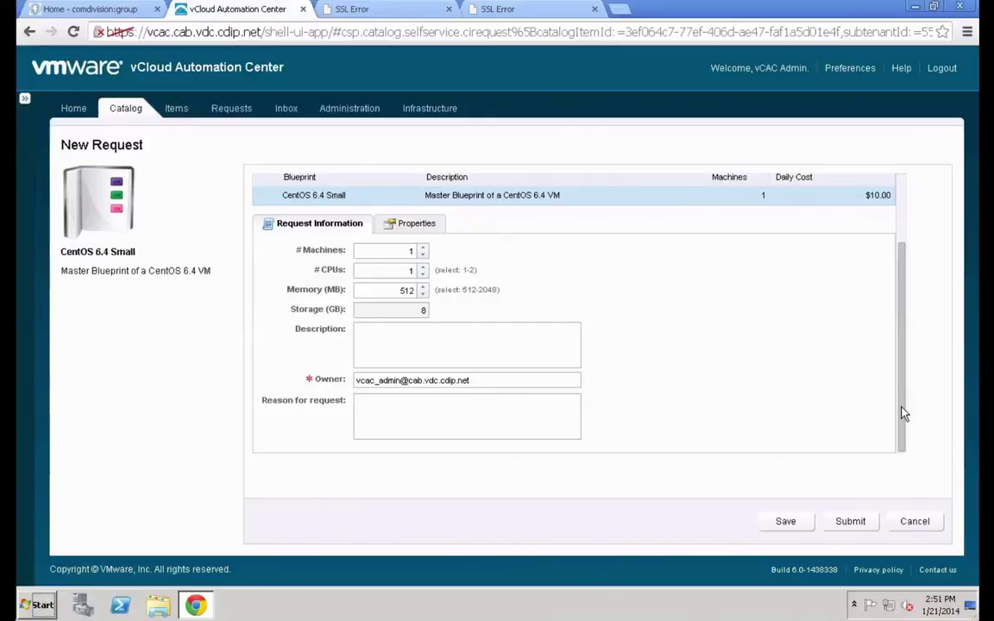
left_click(915, 521)
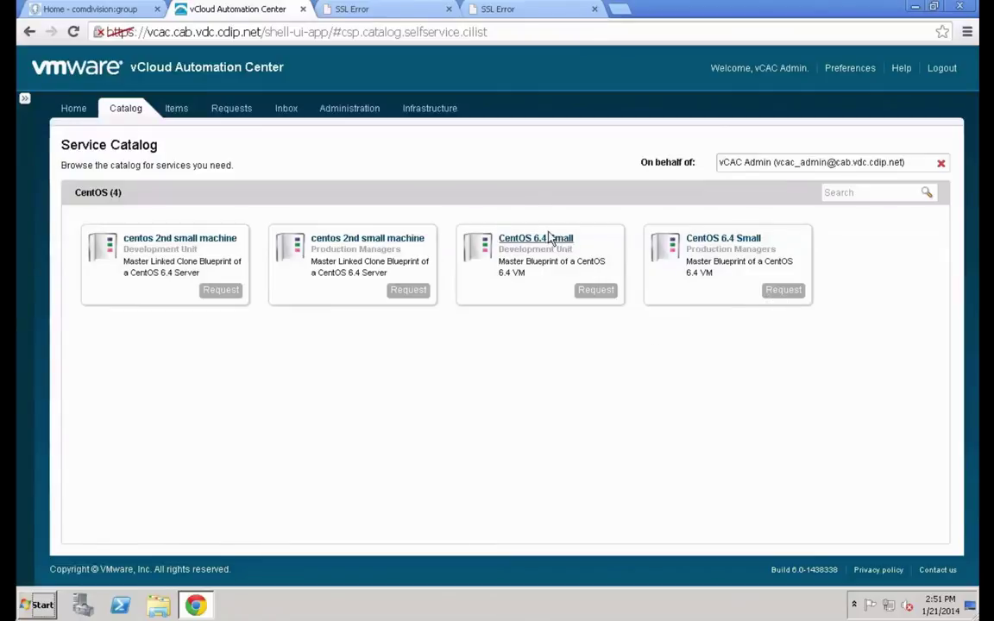
Go to Infrastructure > Groups > Business Groups
left_click(429, 111)
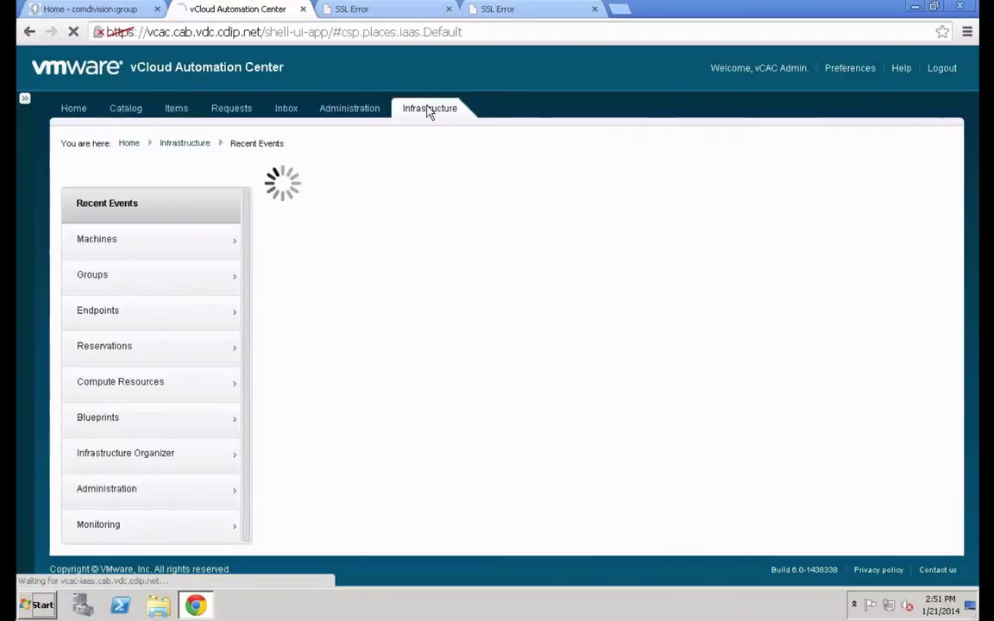
left_click(113, 278)
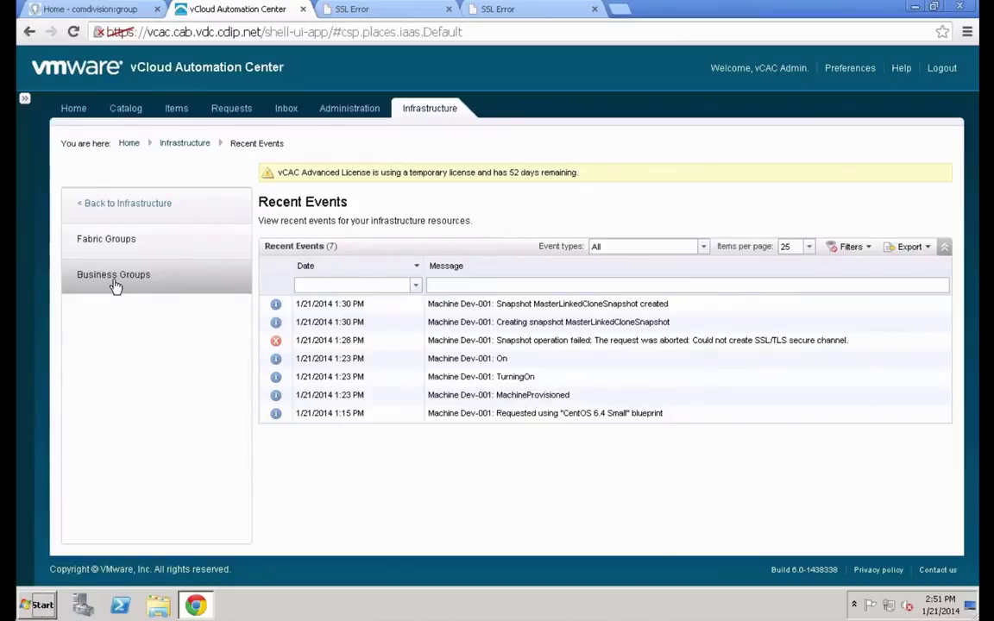
left_click(115, 282)
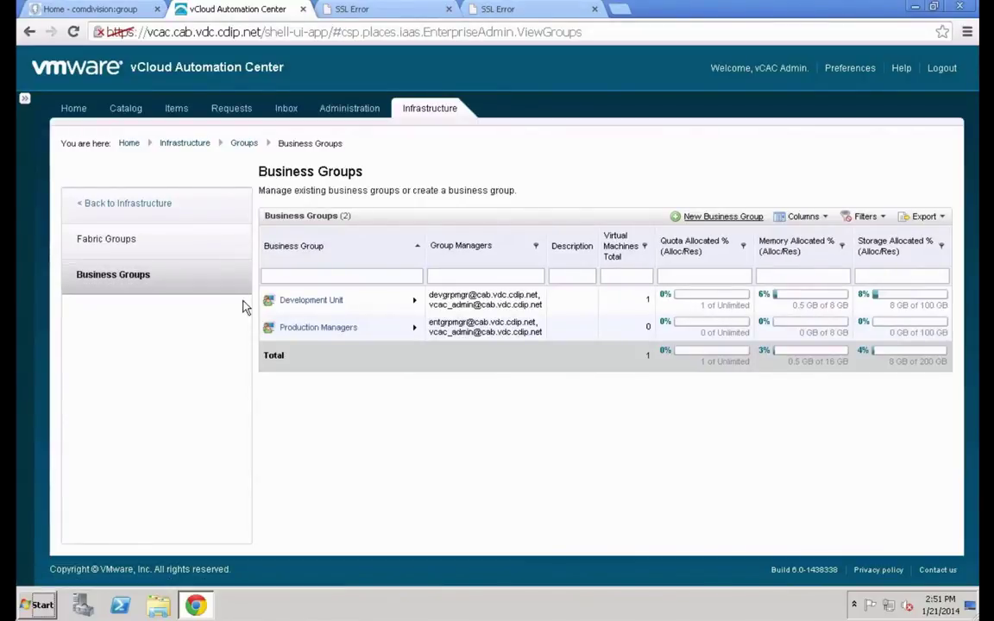
Edit Development Unit so its Project.ID property has Prompt User checked, then save the group
mouse_move(362, 304)
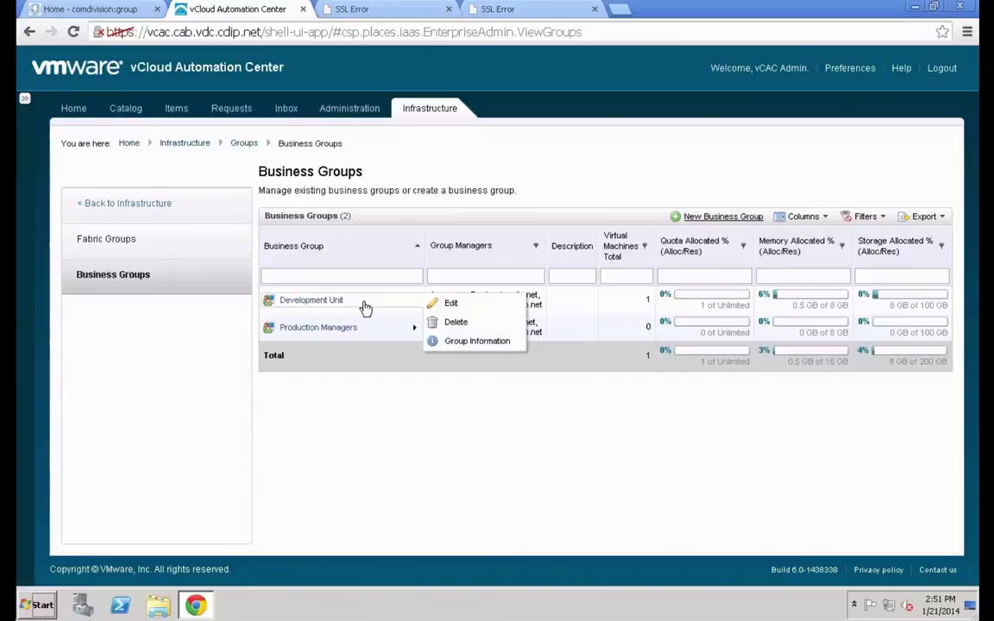
left_click(440, 305)
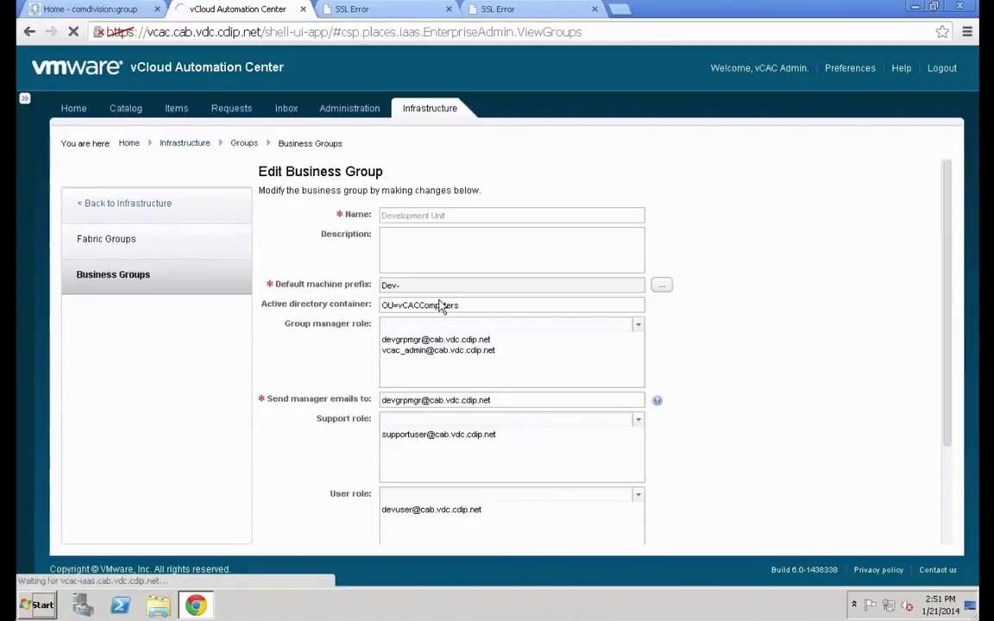
scroll(653, 318, "down", 3)
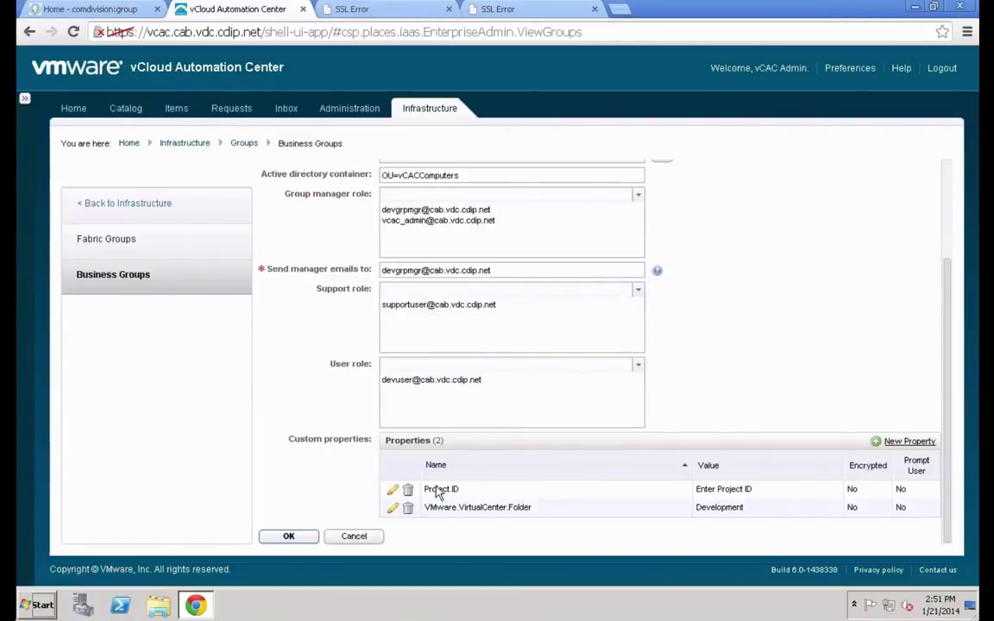
scroll(397, 488, "up", 2)
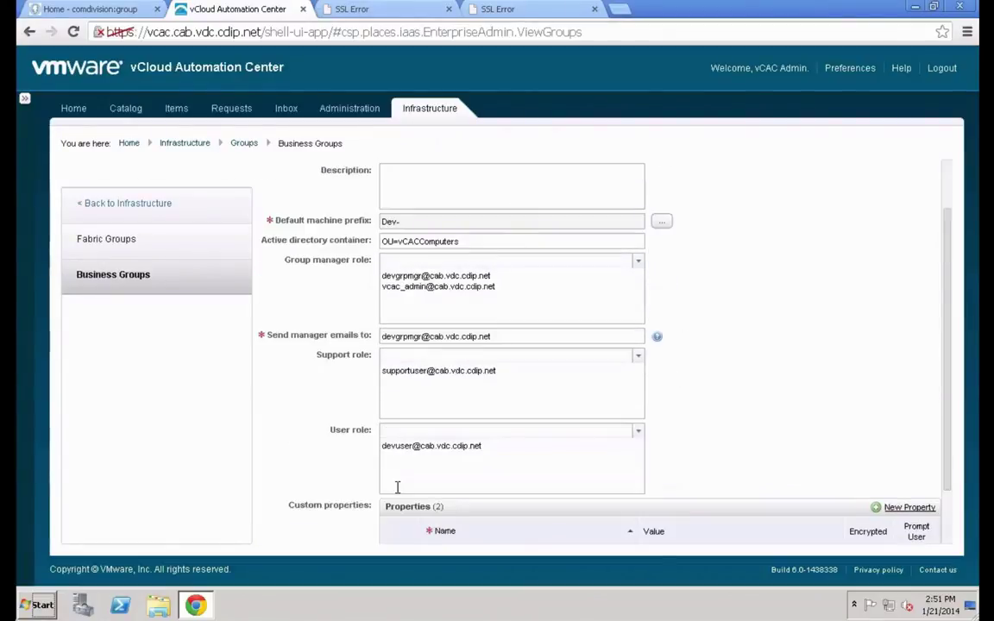
scroll(672, 421, "down", 2)
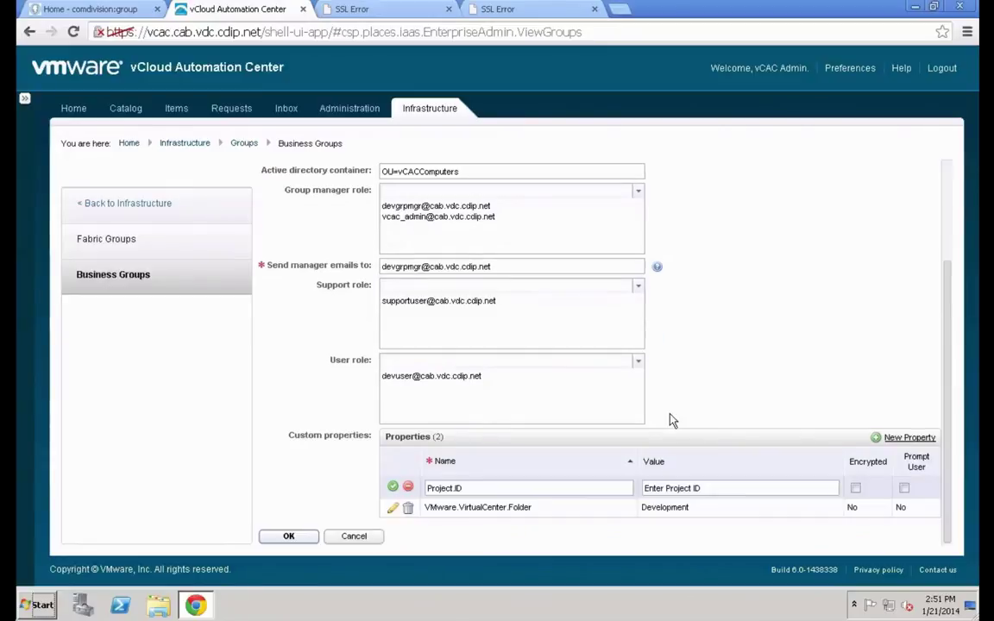
left_click(903, 489)
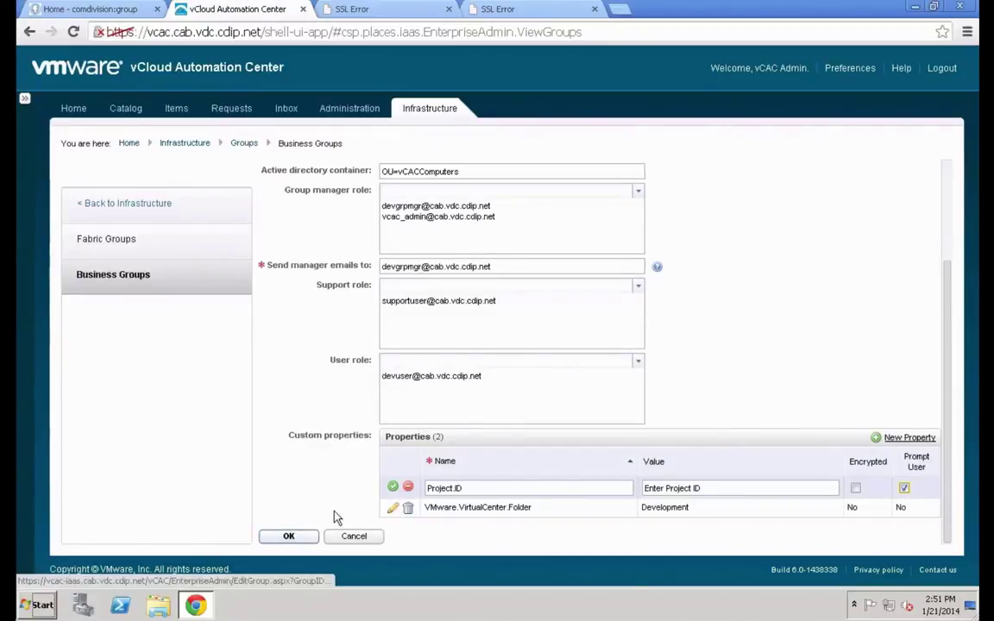
left_click(392, 487)
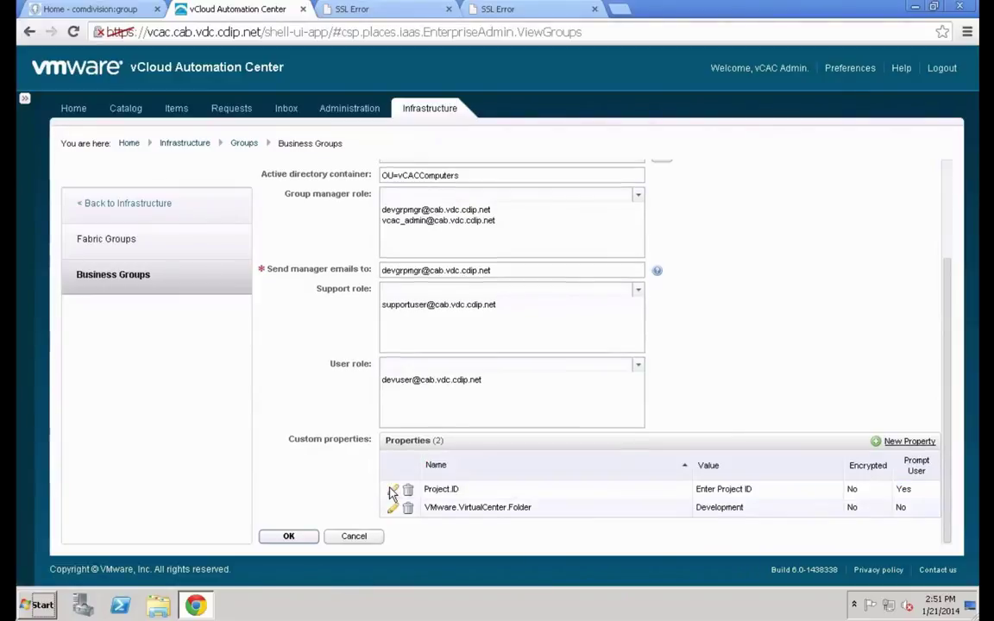
left_click(290, 538)
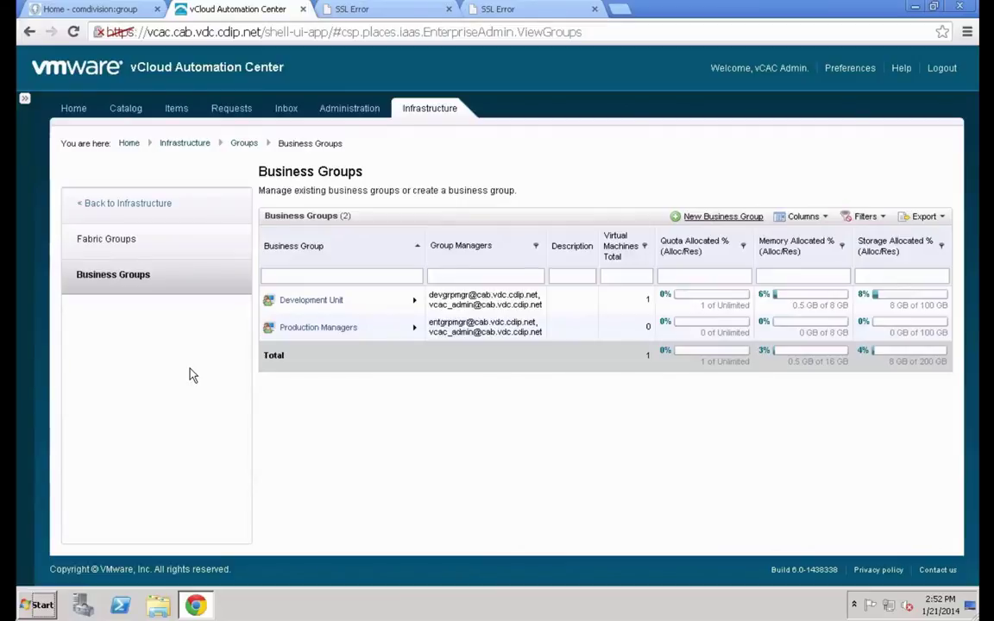
Request Development Unit's CentOS 6.4 Small, confirm the Project.ID field appears, and cancel
left_click(118, 110)
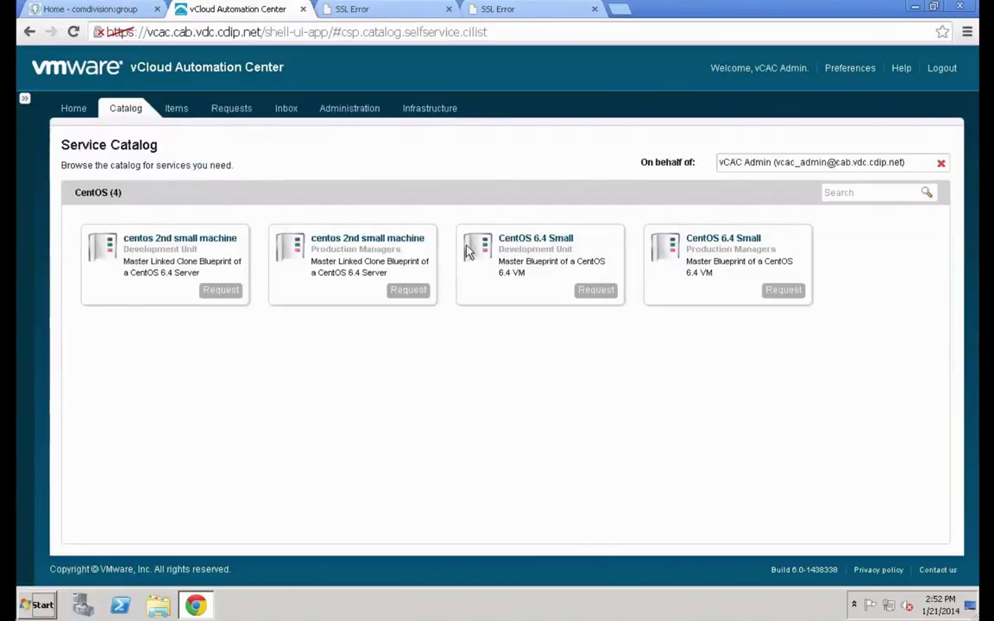
left_click(586, 291)
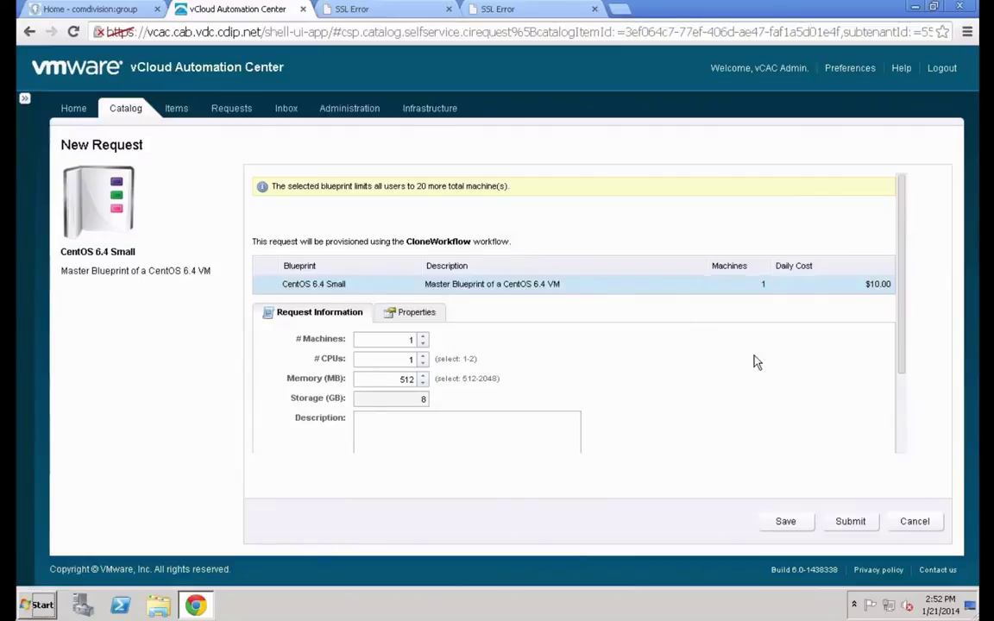
left_click(901, 431)
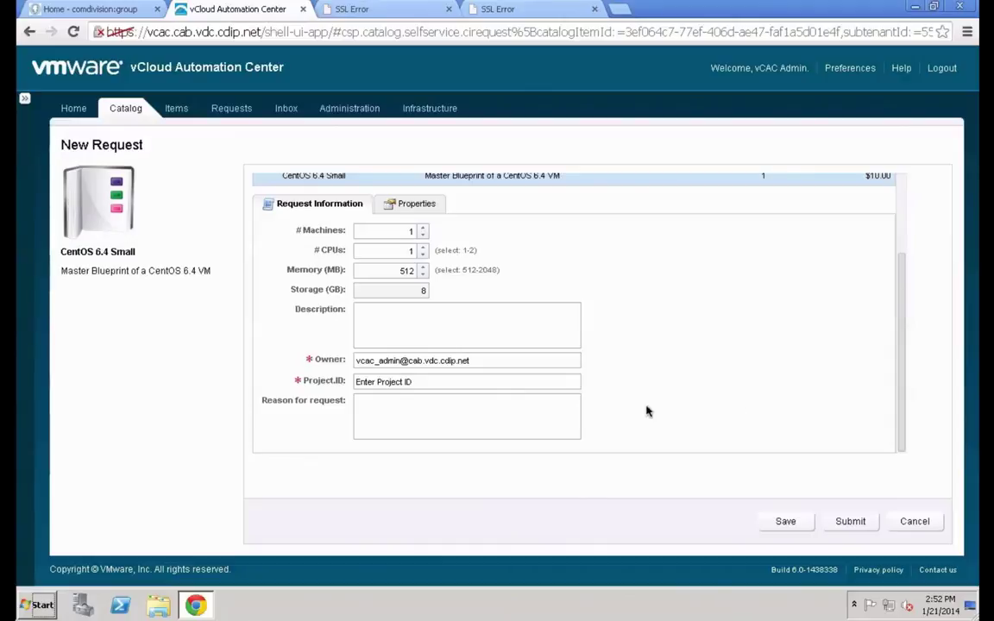
left_click(915, 522)
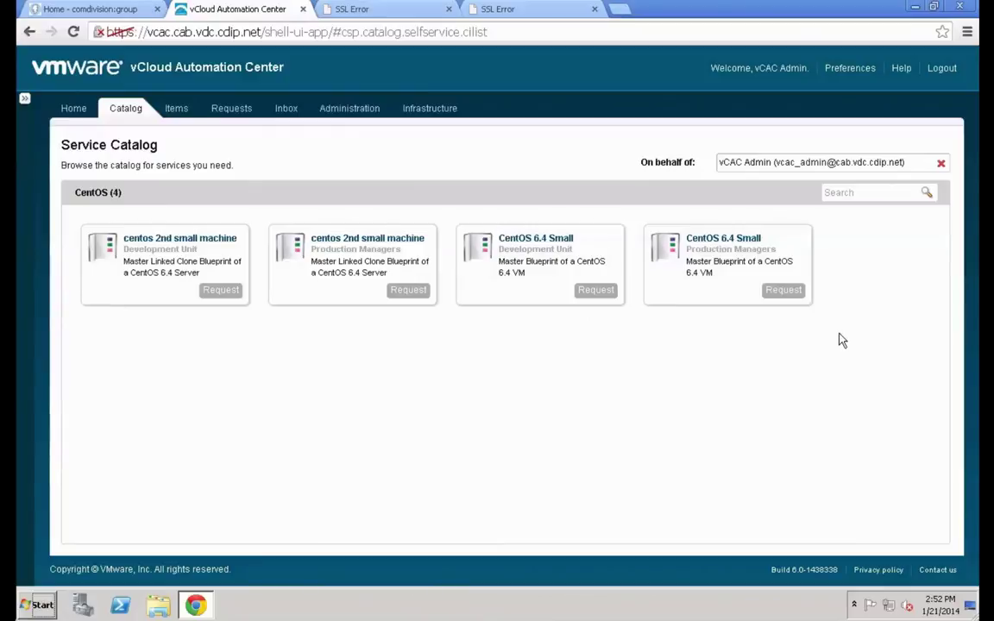
Request Production Managers' CentOS 6.4 Small, check the form for Project.ID, and cancel
left_click(781, 292)
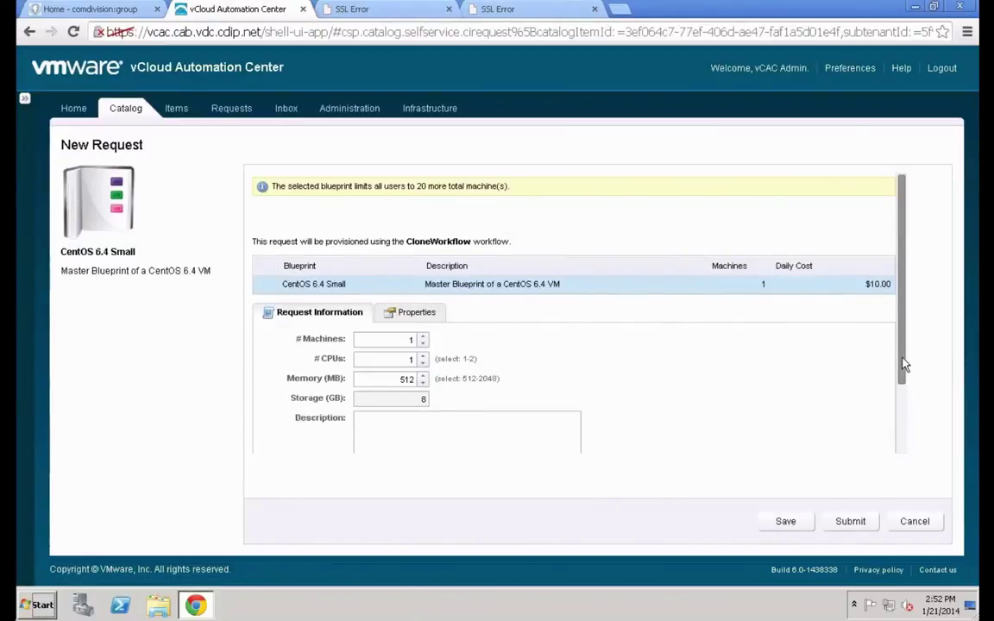
left_click_drag(903, 366, 905, 438)
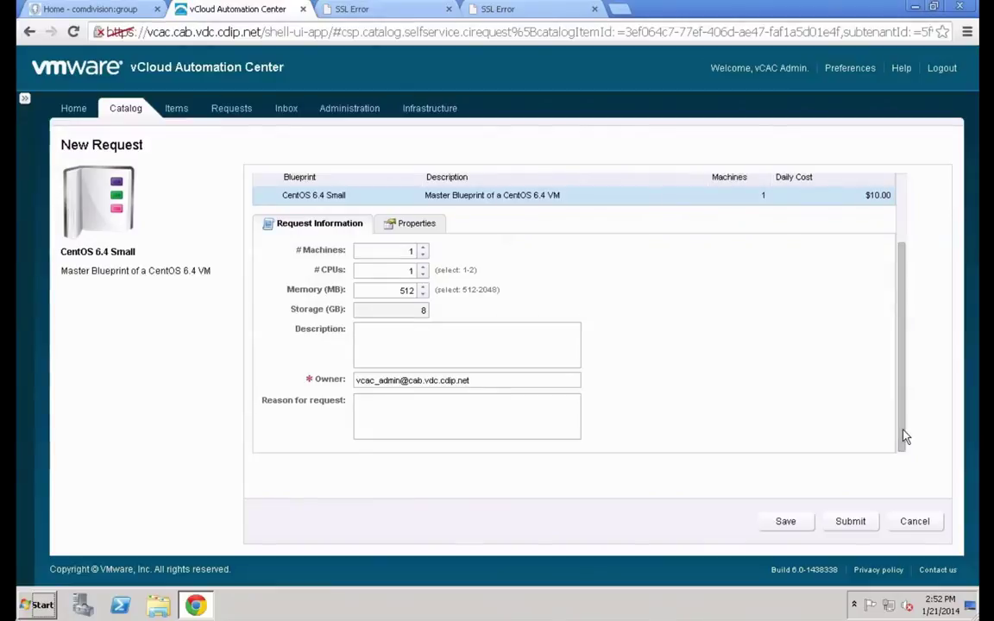
left_click(916, 522)
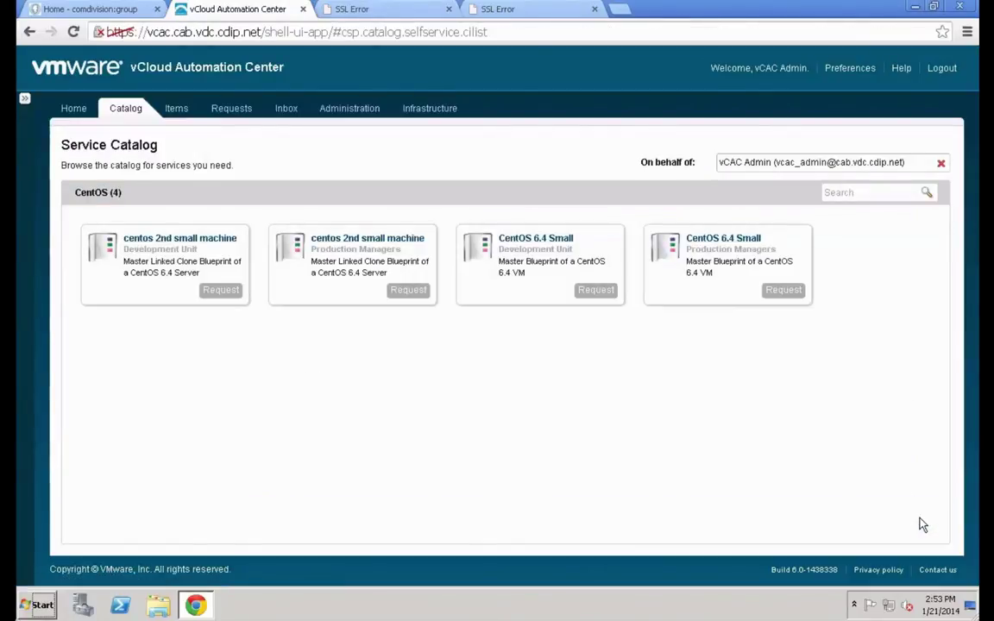